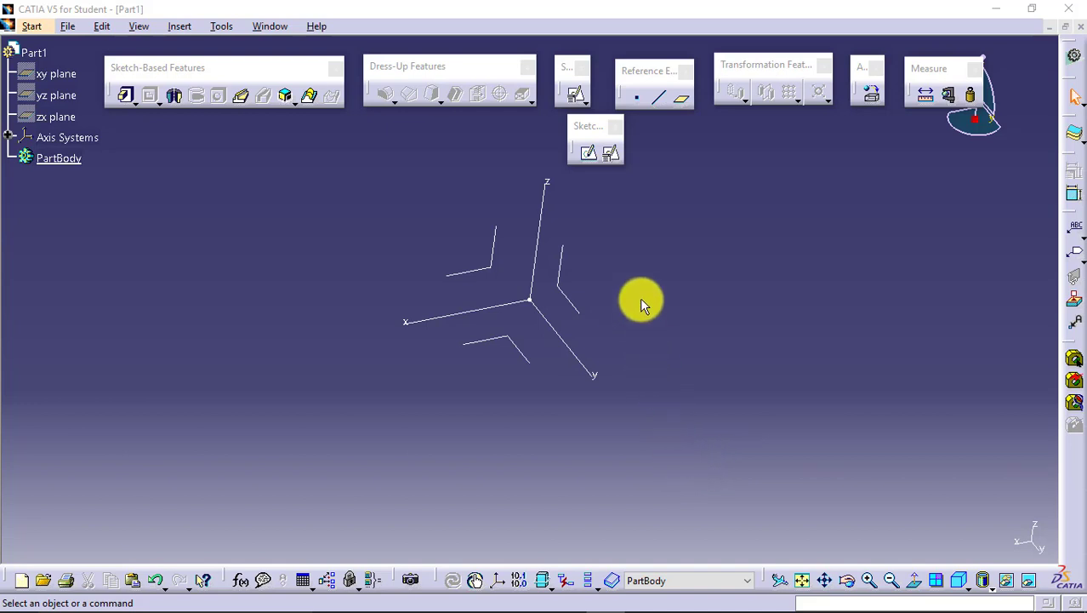
Step: Create a positioned sketch on the XY plane with implicit origin and orientation
click(613, 160)
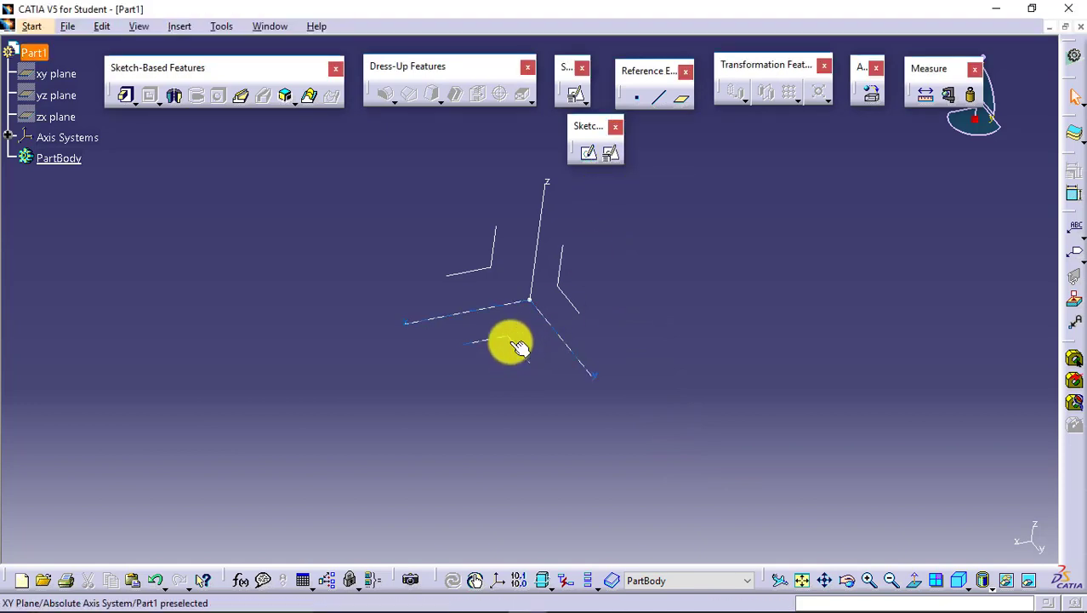
click(611, 153)
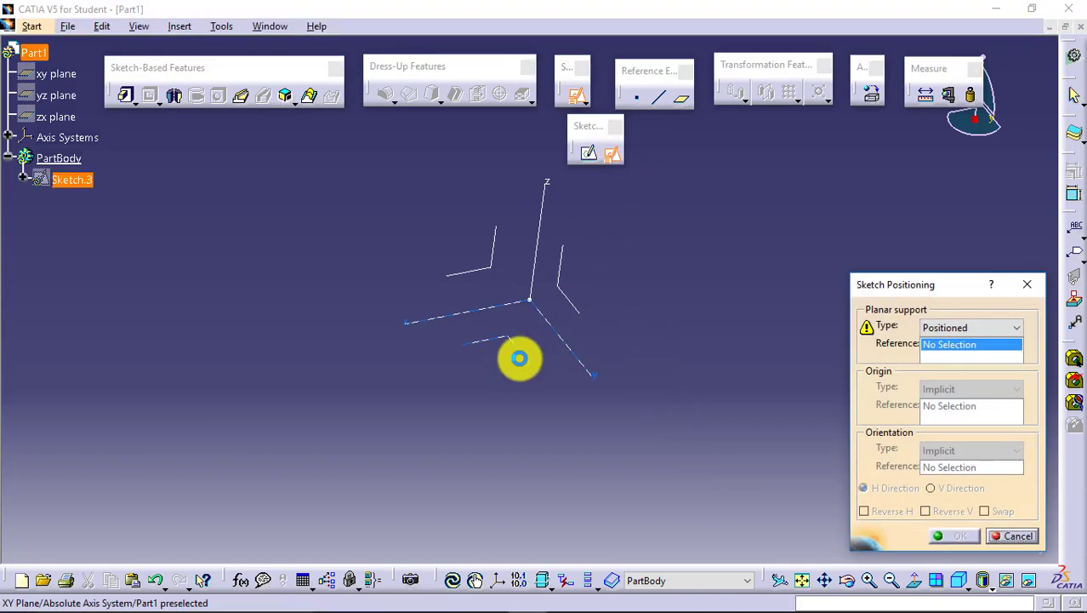
click(527, 359)
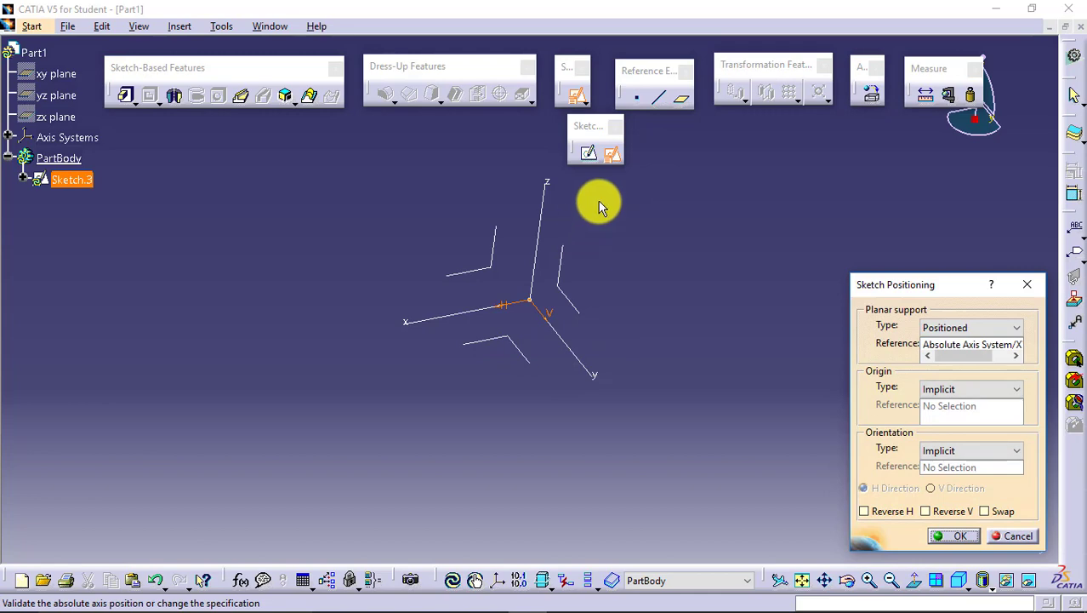
click(951, 536)
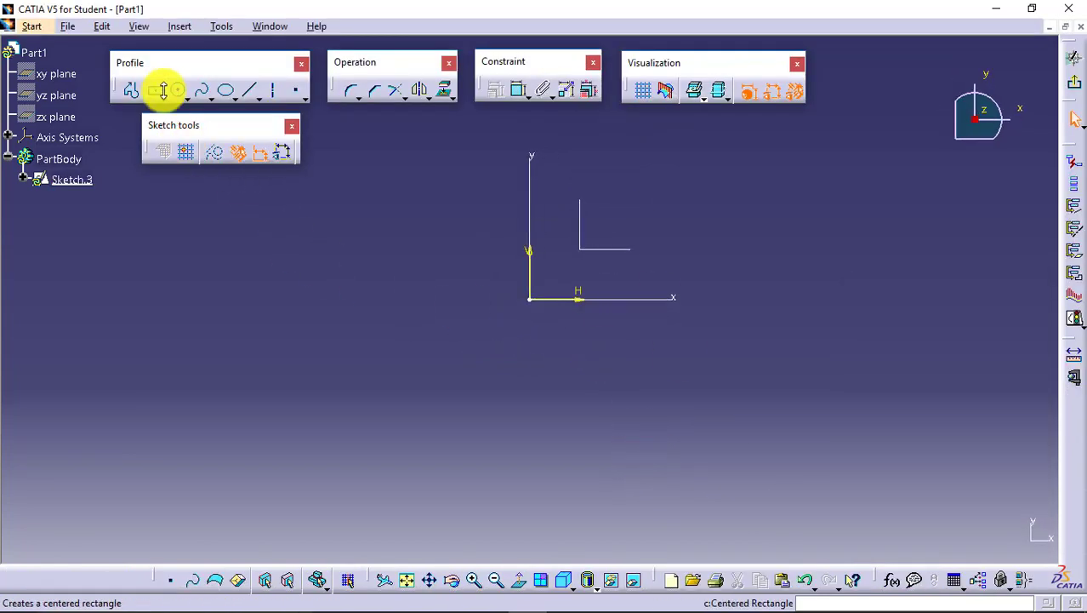
Step: Sketch a centered rectangle about 101 mm wide and 32 mm high around the sketch origin
click(155, 91)
click(529, 298)
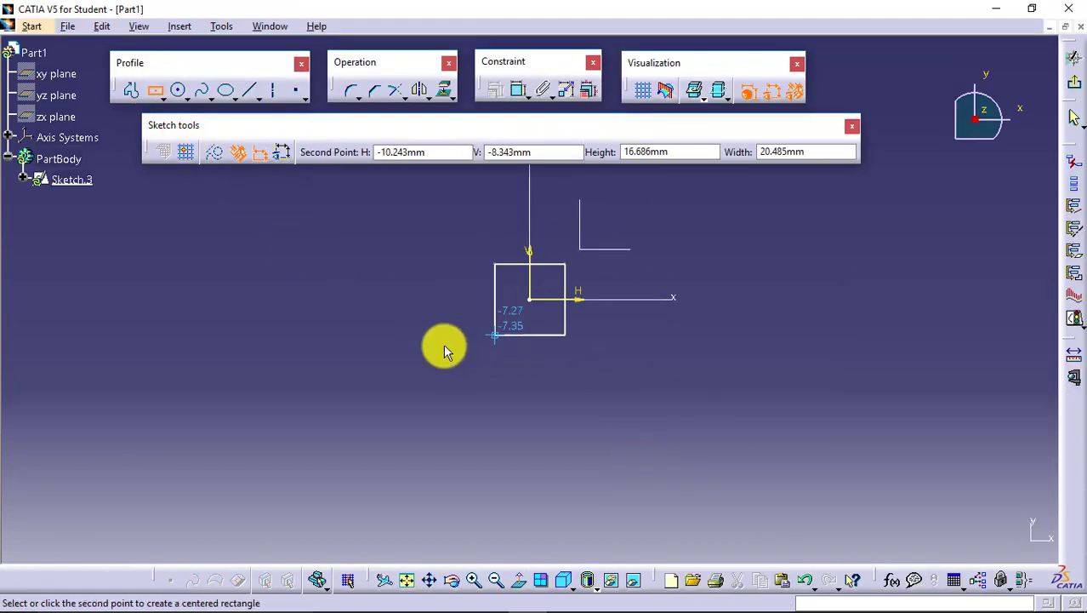
click(287, 375)
click(969, 420)
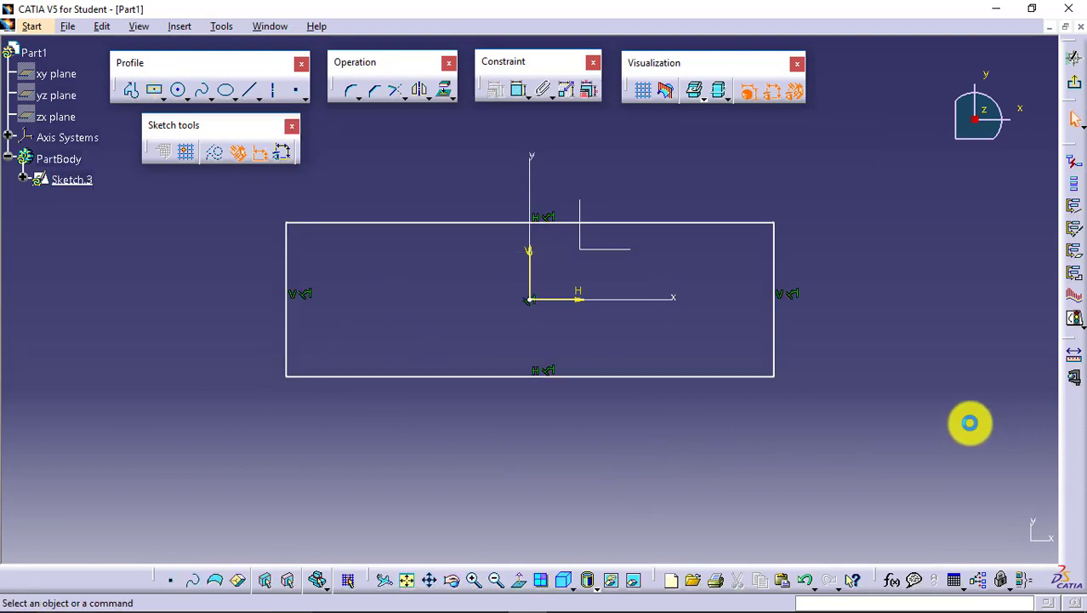
Step: Dimension the rectangle's width and height
click(518, 89)
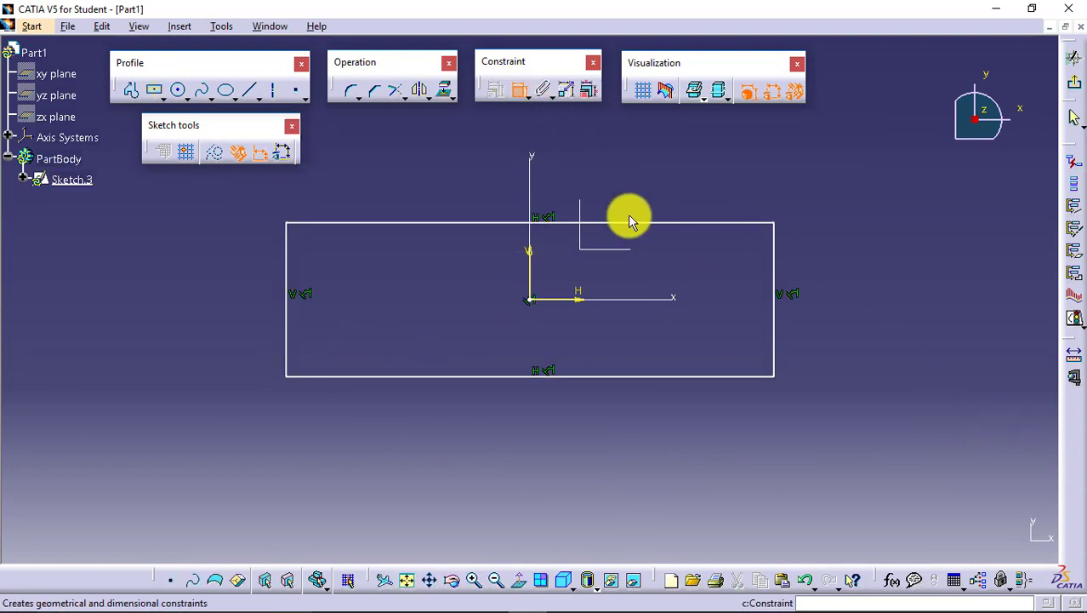
click(654, 224)
click(617, 188)
click(774, 270)
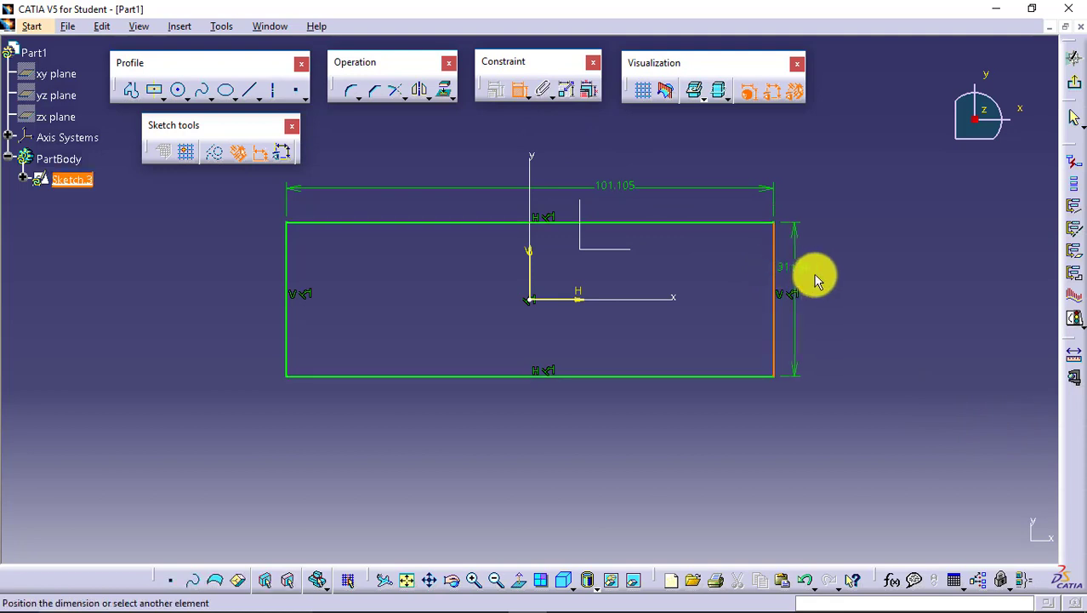
click(820, 273)
Step: Set the rectangle's height to 30 mm and its width to 100 mm, and exit the sketch
double_click(820, 274)
text(30)
key(Return)
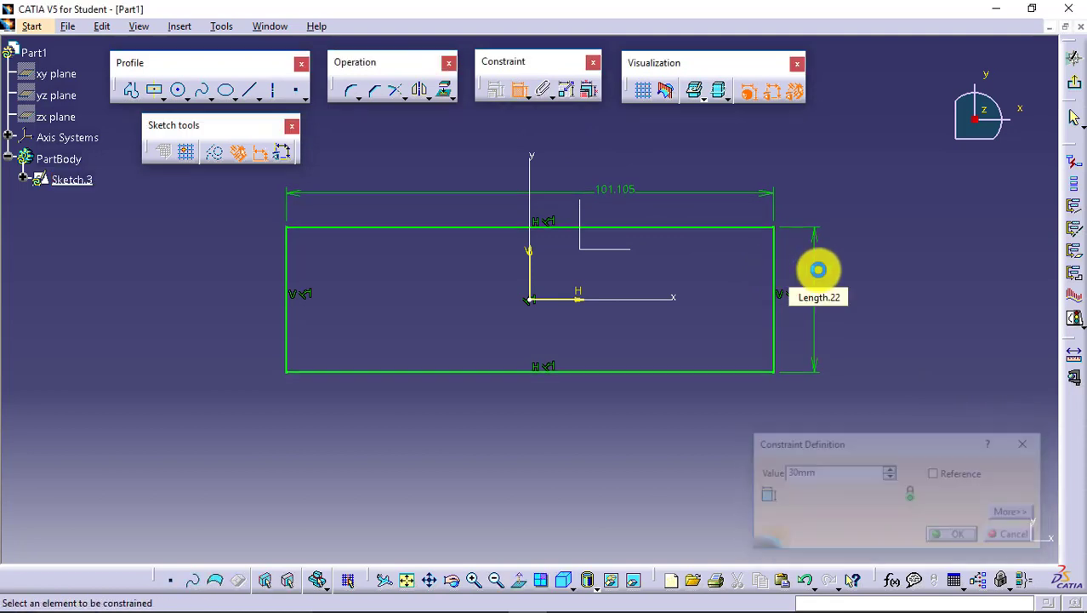
double_click(614, 192)
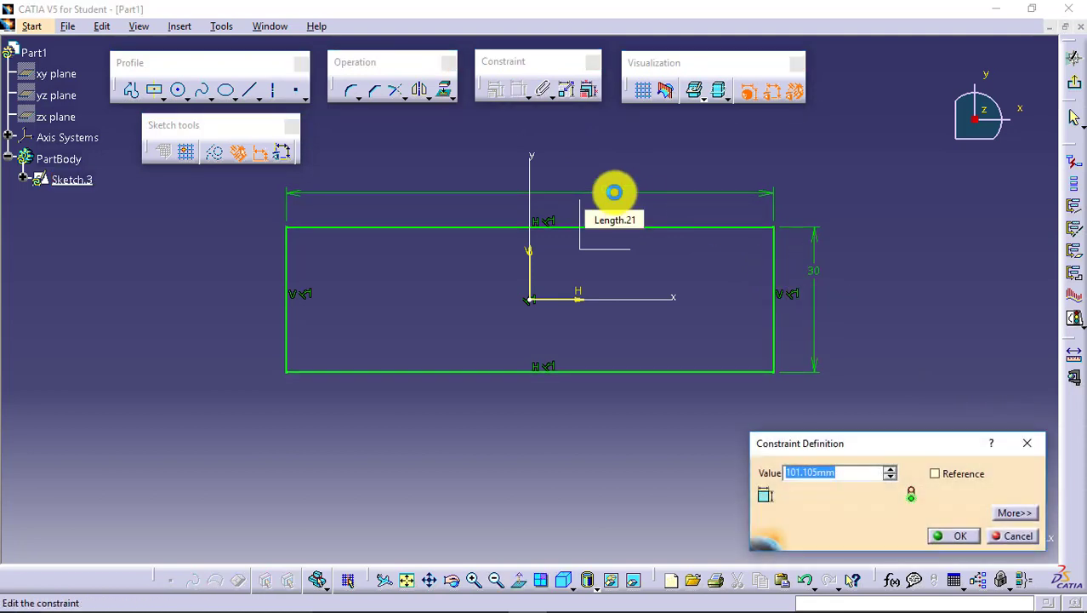
text(100)
key(Return)
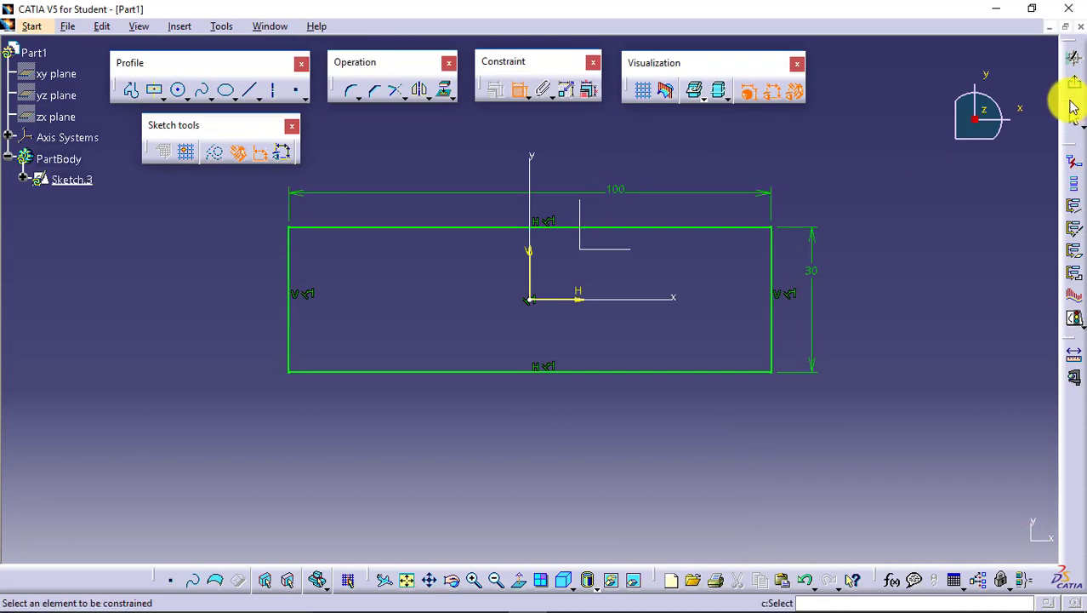
click(1074, 90)
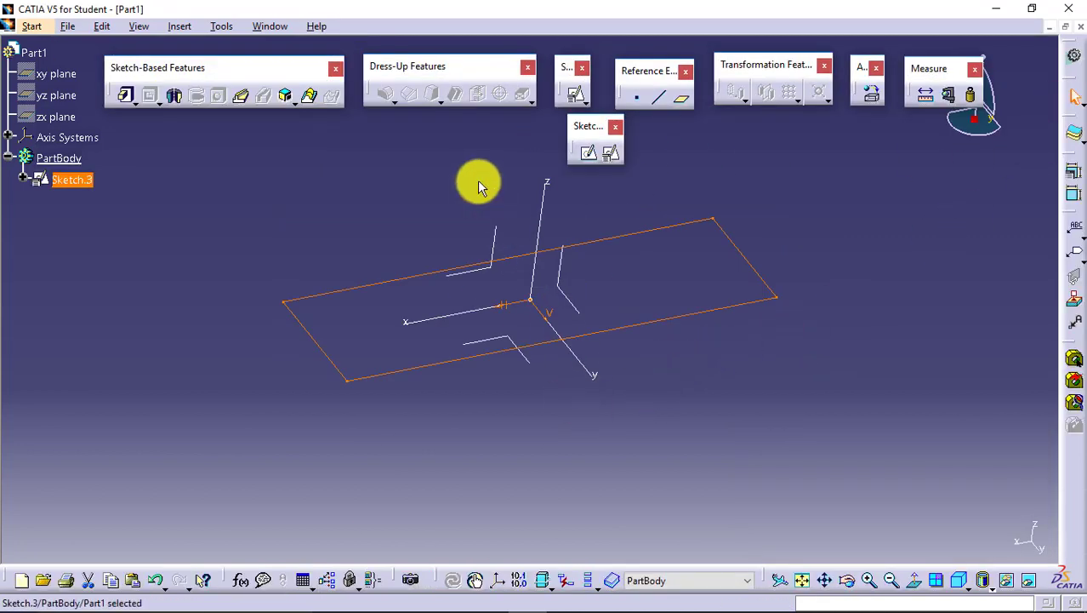
Step: Pad the rectangle sketch to a length of 20 mm
click(127, 96)
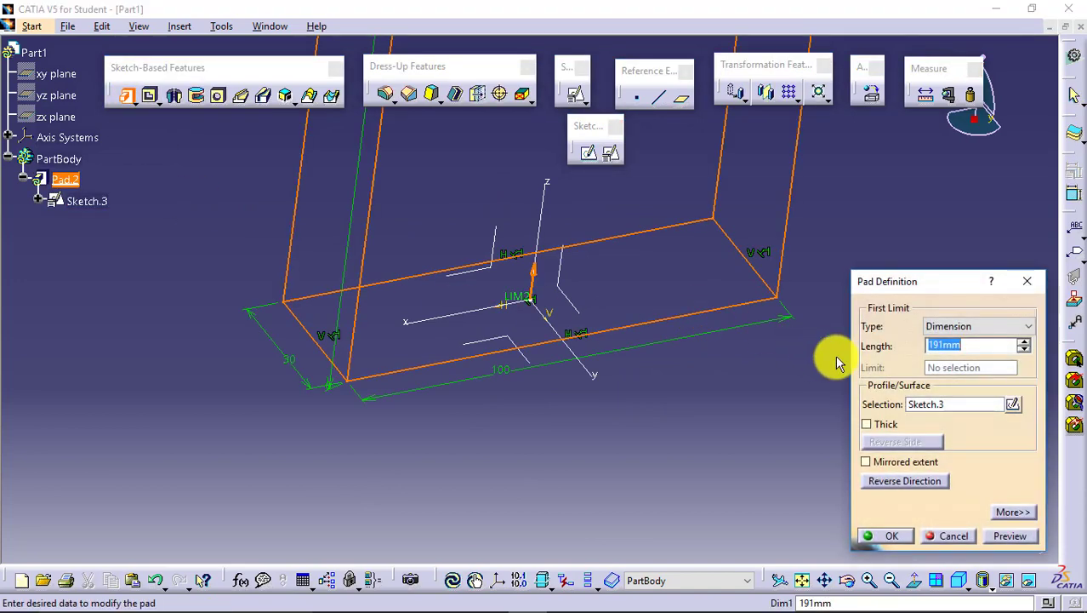
text(20)
key(Return)
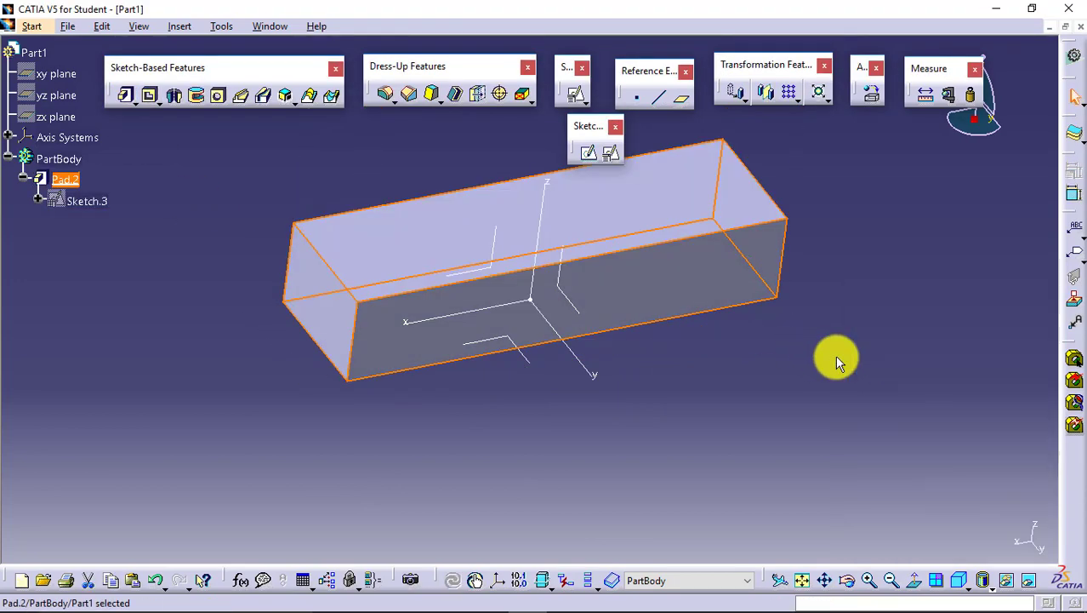
Step: Change the pad's length to 10 mm
double_click(372, 237)
text(10)
key(Return)
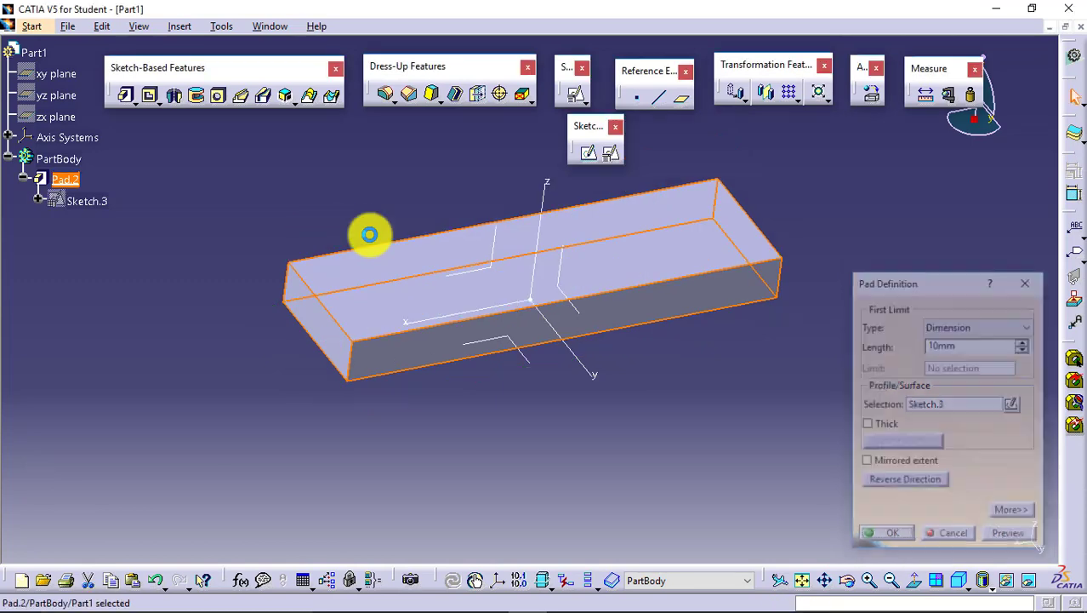
Step: Edit the pad's sketch to set the rectangle's height to 50 mm, and return to the part
click(102, 235)
double_click(92, 204)
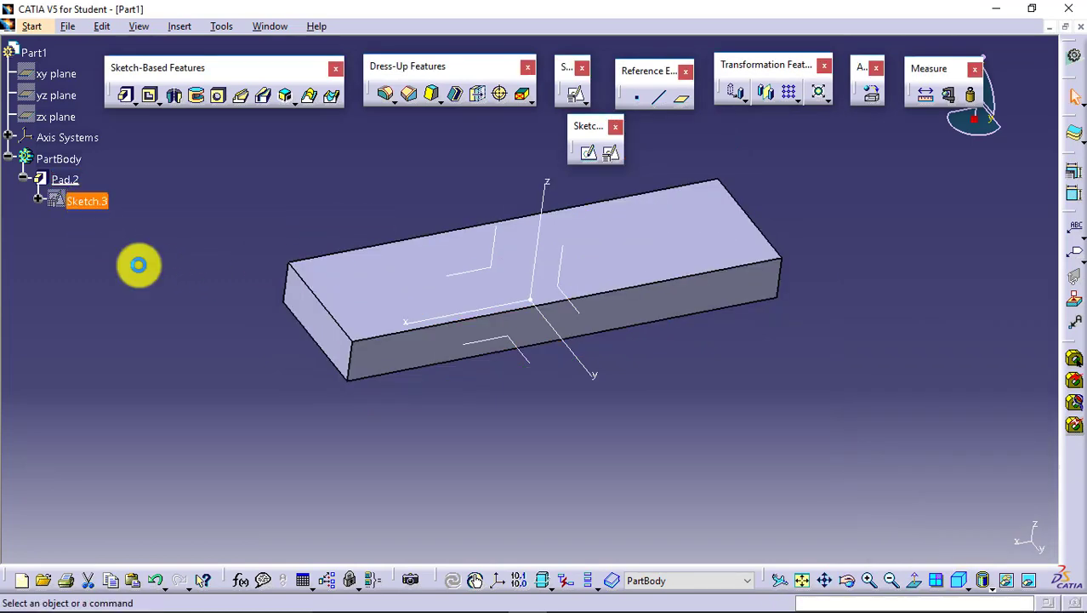
double_click(813, 274)
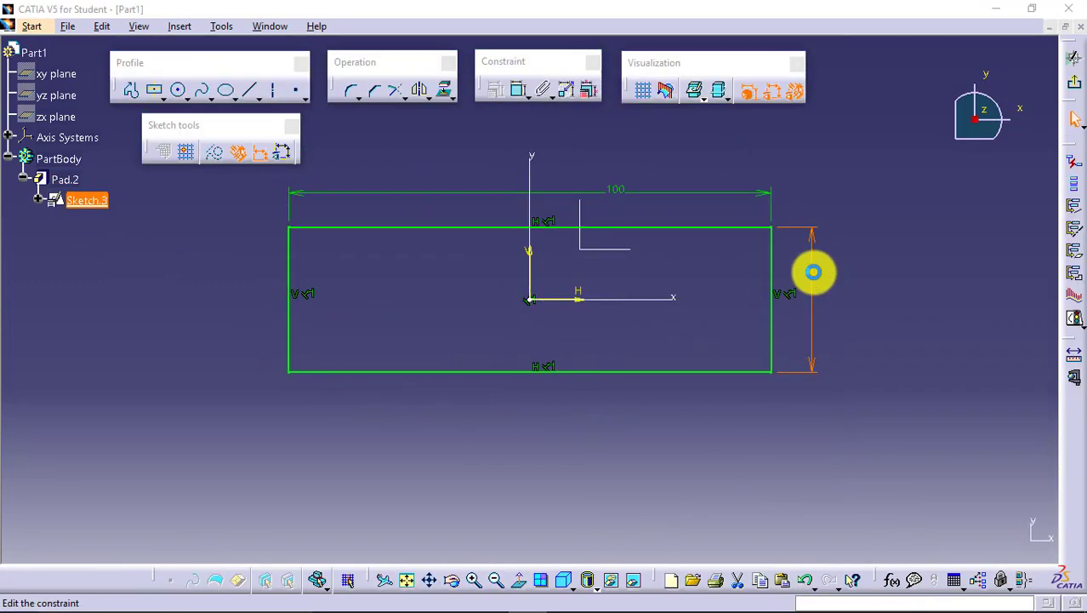
text(50)
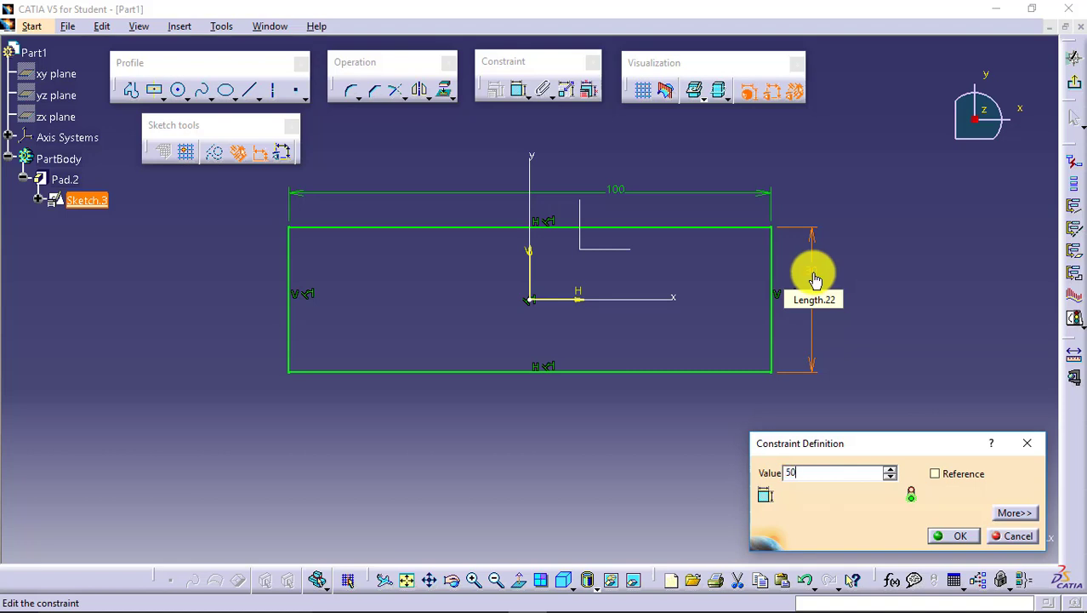
key(Return)
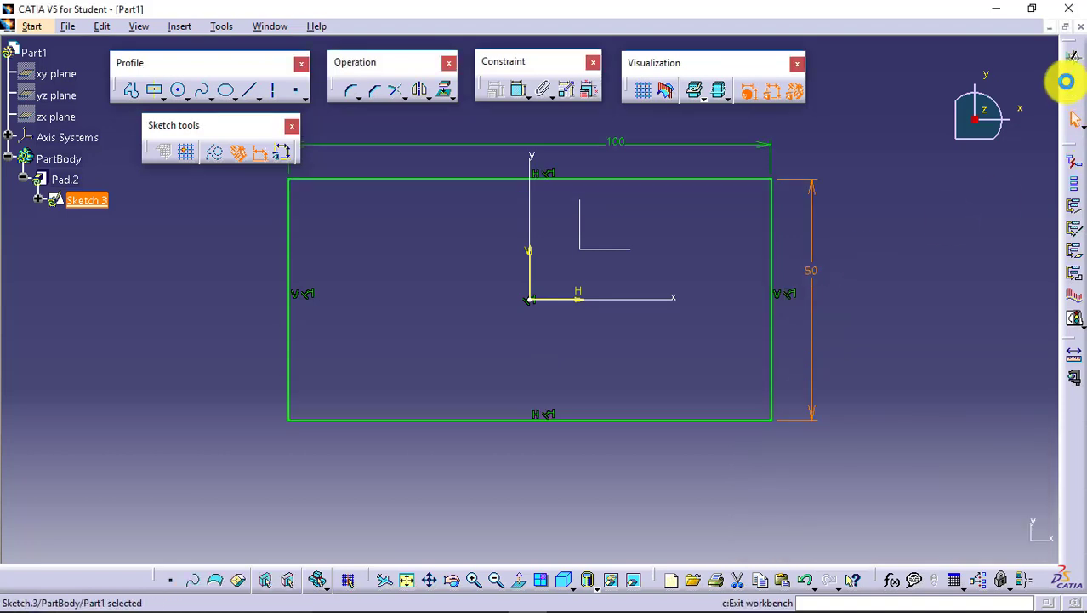
click(1072, 84)
click(652, 378)
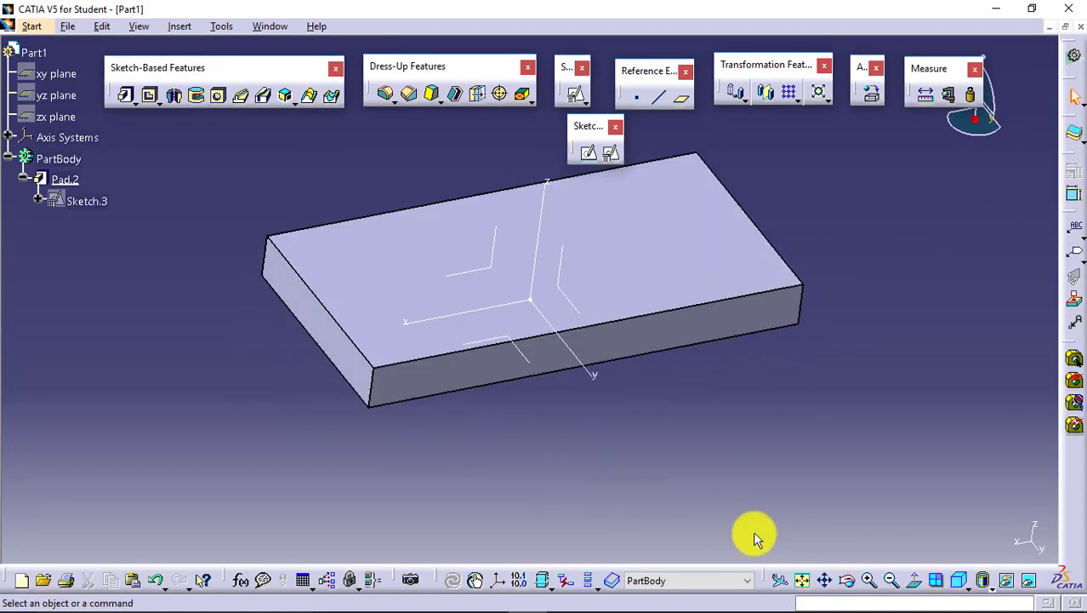
Step: Examine the pad's definition together with its sketch dimensions, and close it without changes
click(824, 580)
drag(524, 437, 521, 490)
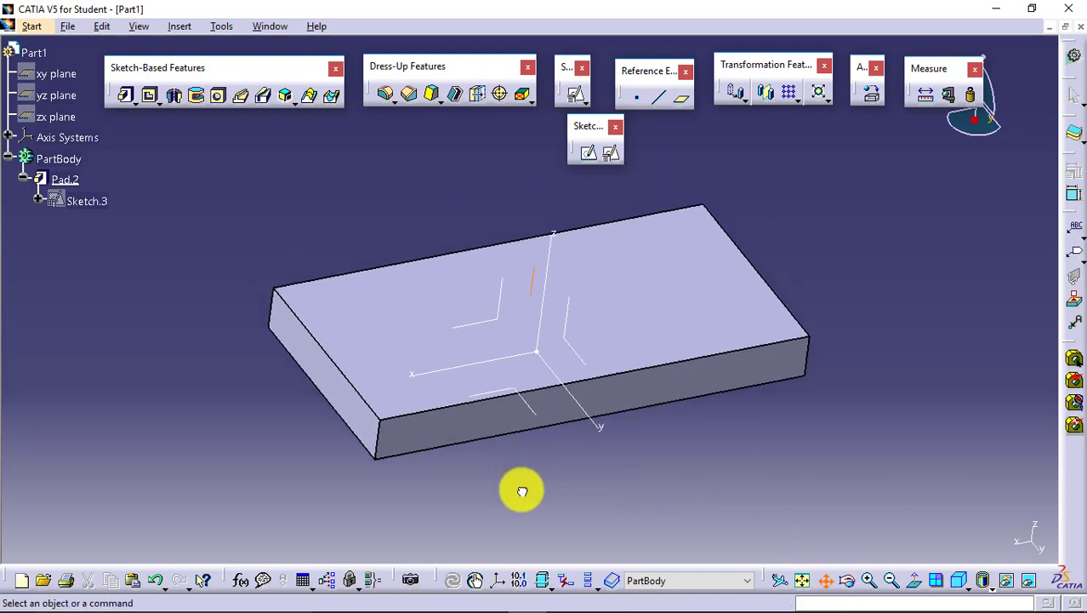
double_click(698, 334)
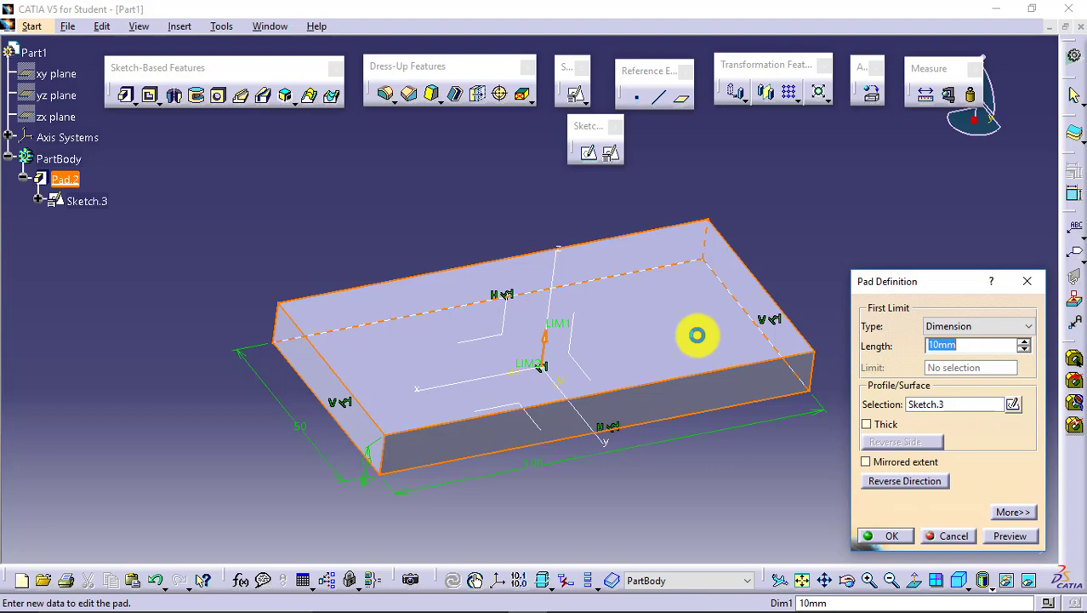
click(885, 535)
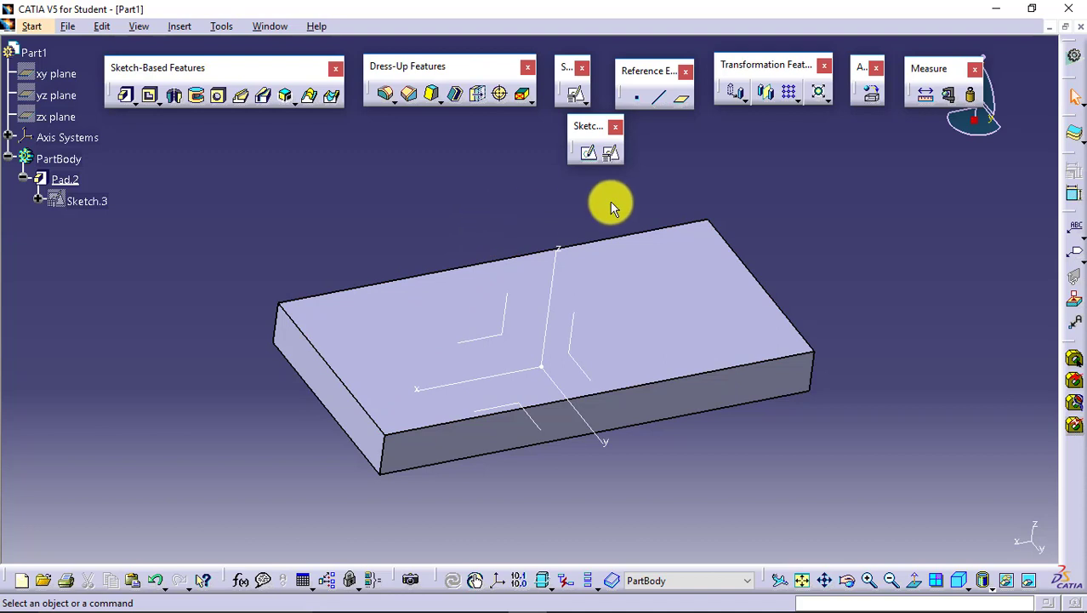
Step: Create a positioned sketch on the pad's upper face with implicit origin and orientation
click(611, 160)
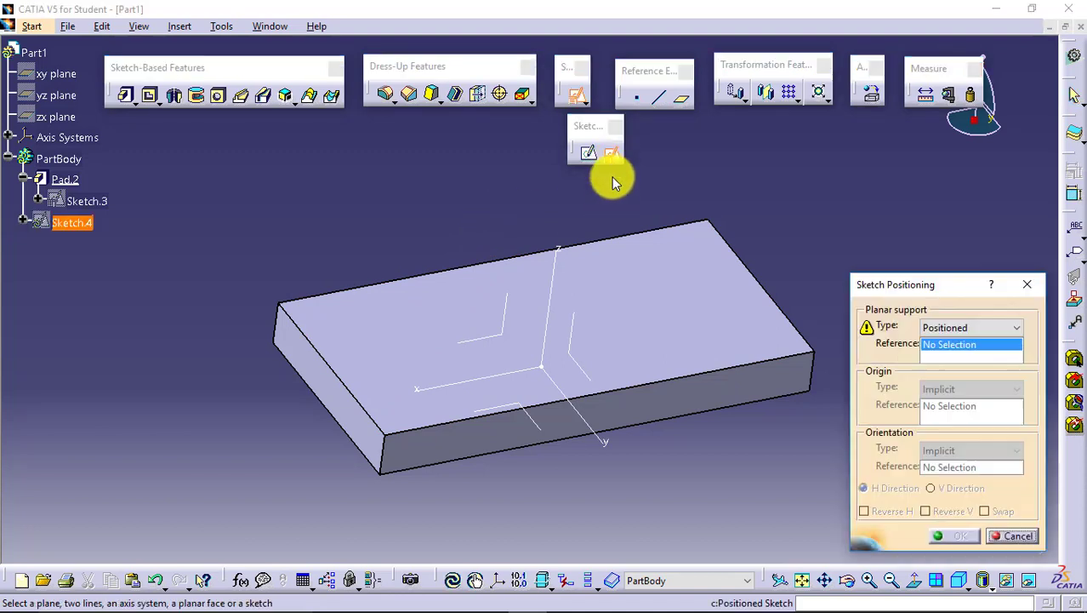
click(416, 361)
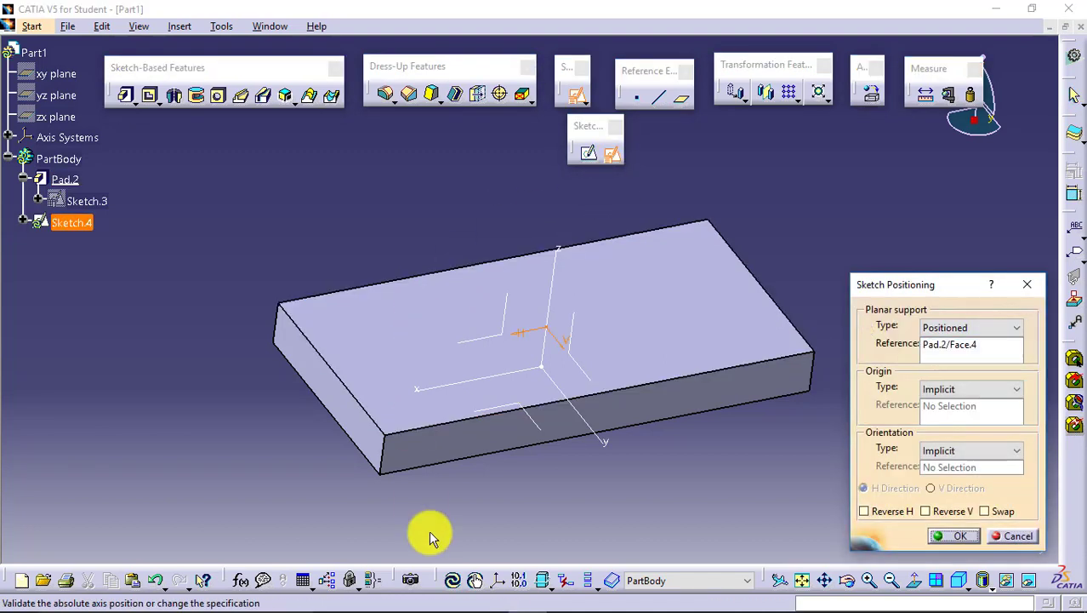
click(949, 536)
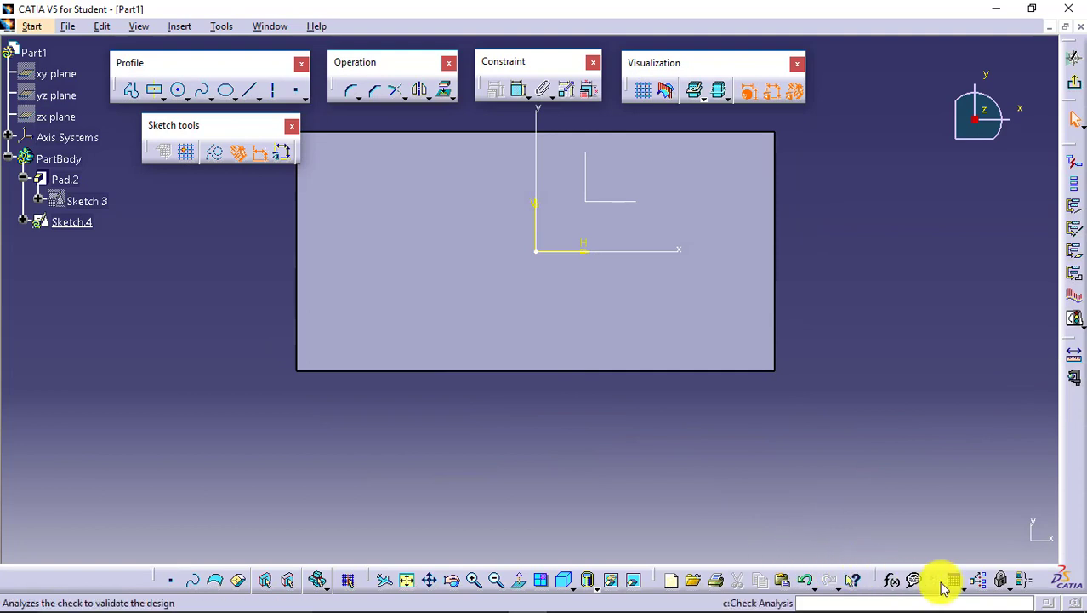
click(429, 579)
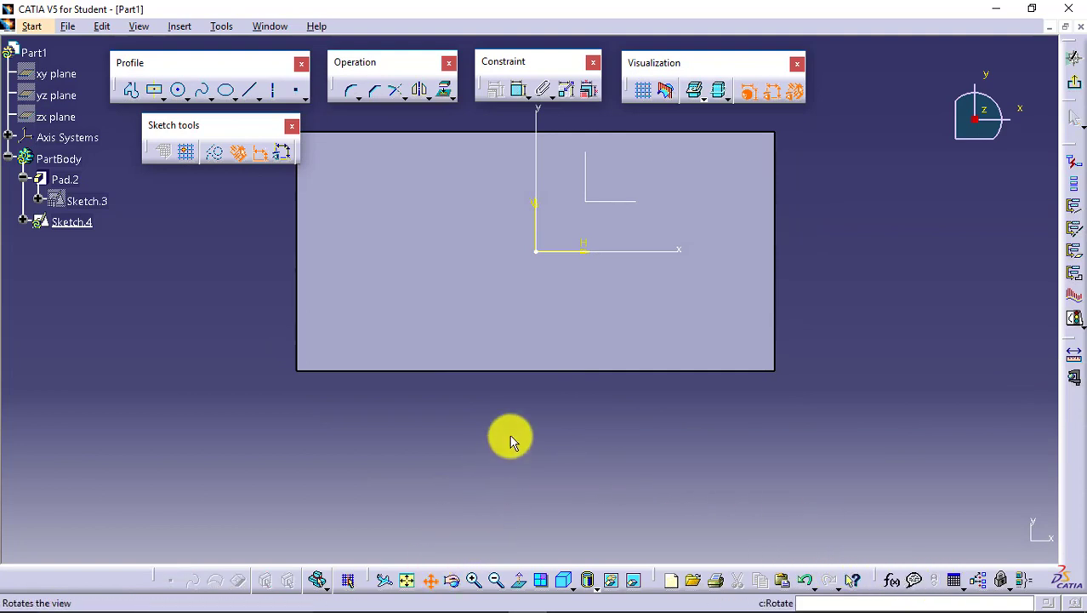
drag(509, 436, 469, 519)
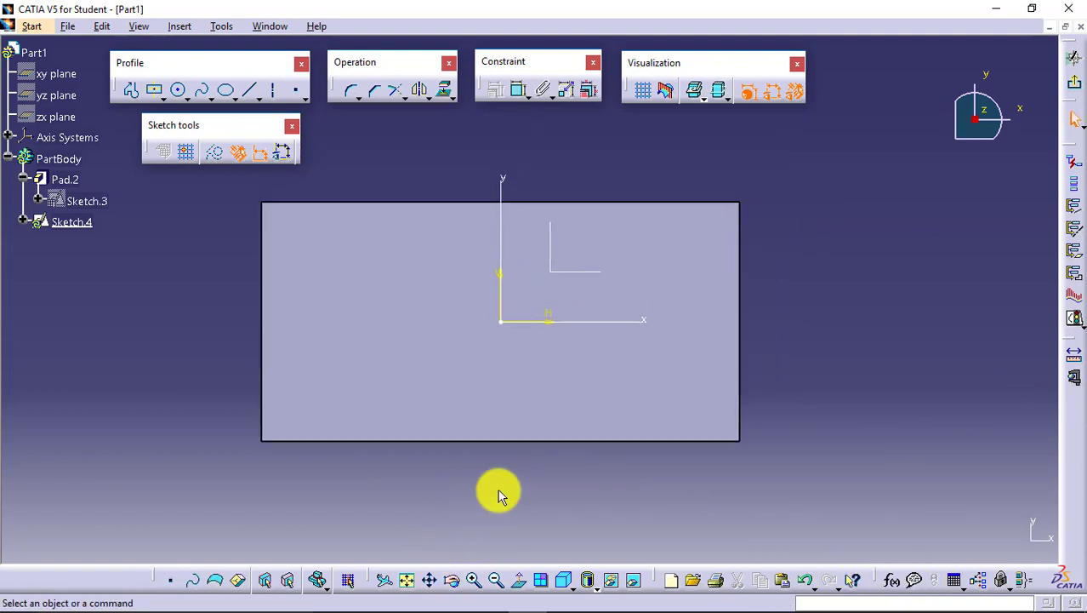
click(693, 441)
click(742, 312)
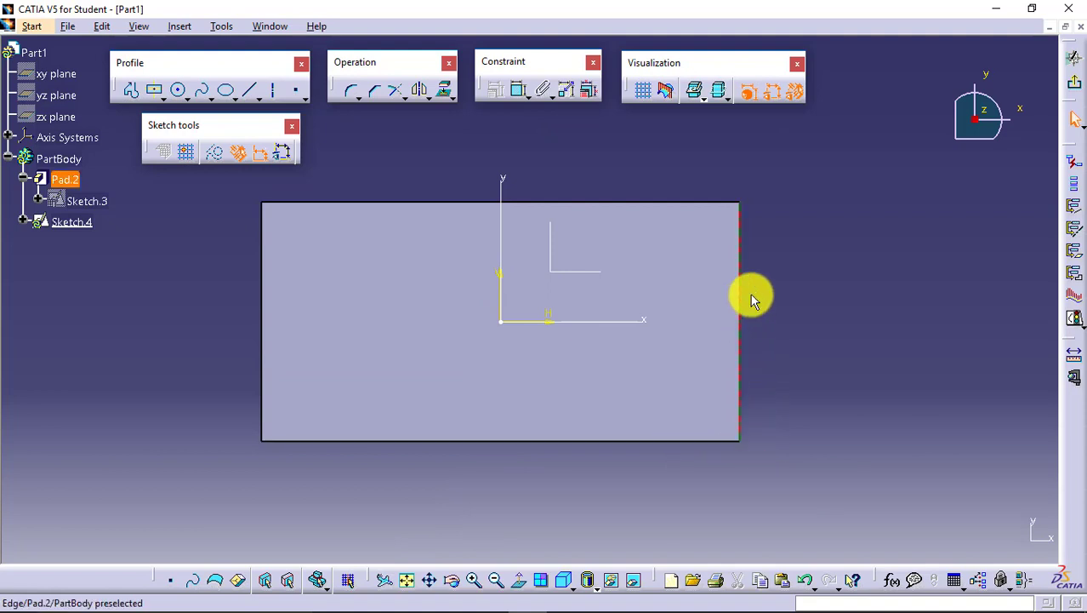
click(692, 203)
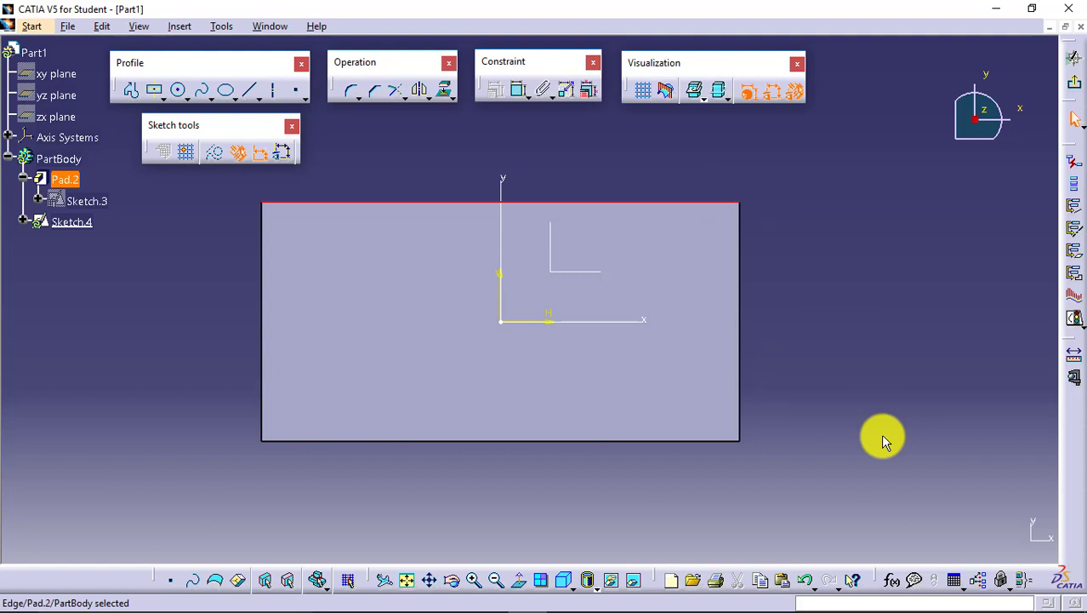
click(882, 437)
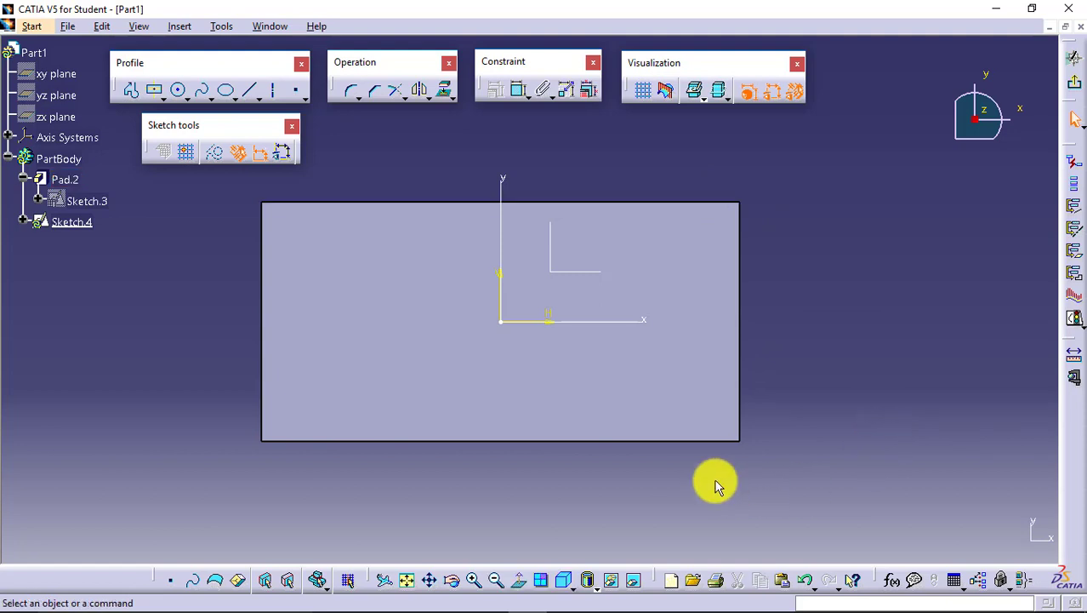
click(657, 440)
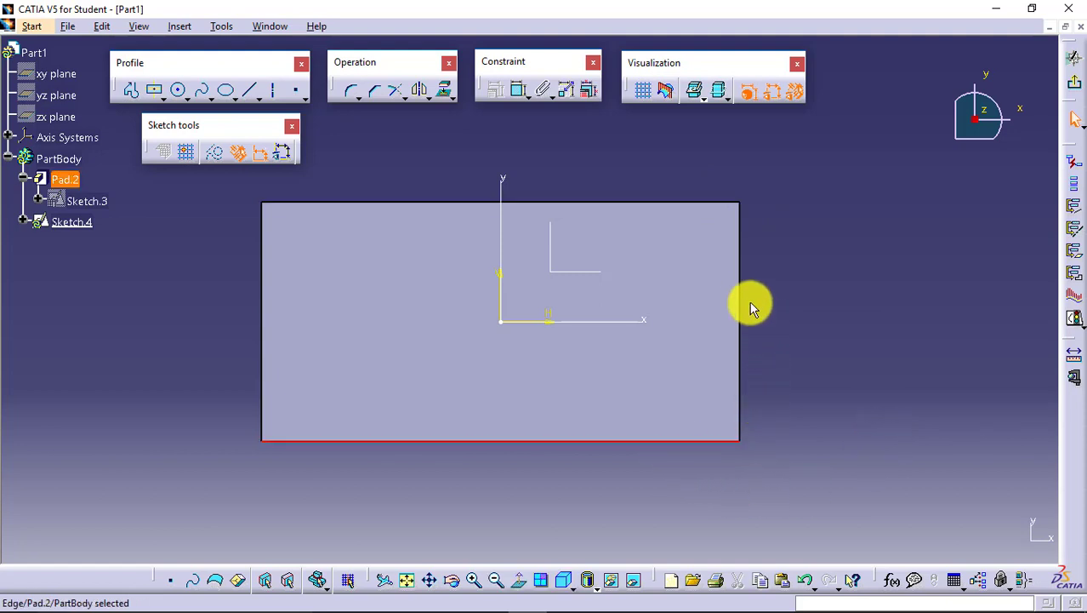
click(687, 202)
click(808, 338)
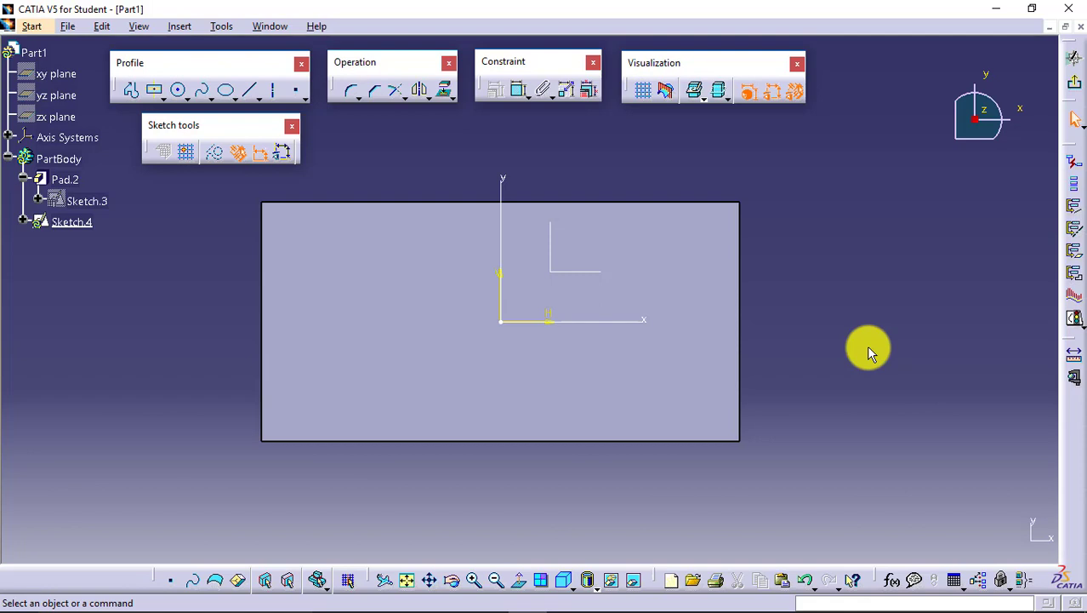
Step: Project the face's upper, lower and right edges as 3D elements into the sketch, and check the sketch's solving status
click(449, 96)
drag(453, 109, 487, 151)
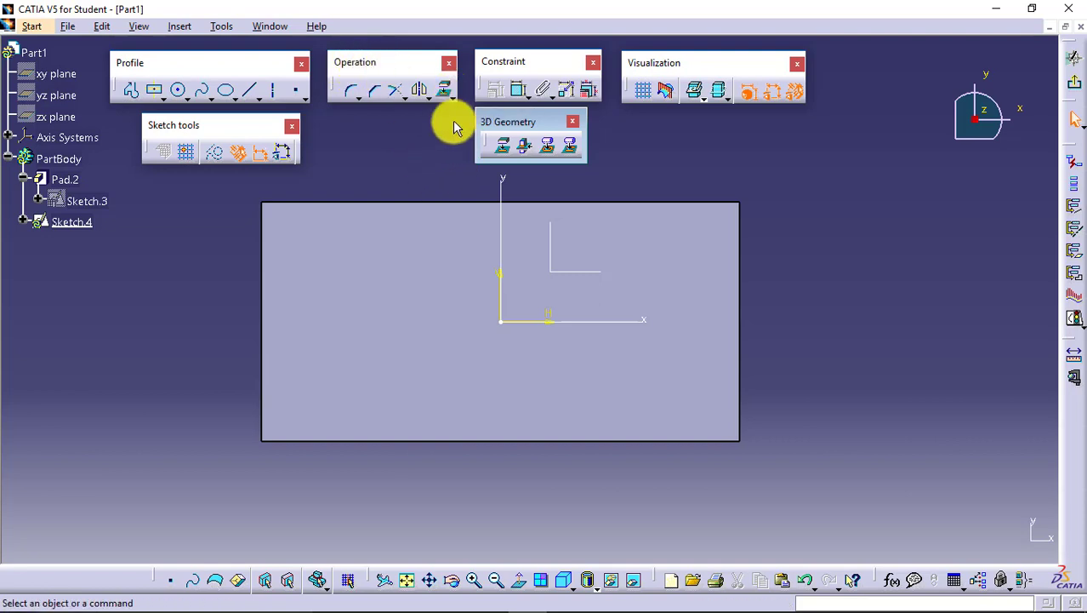
click(506, 152)
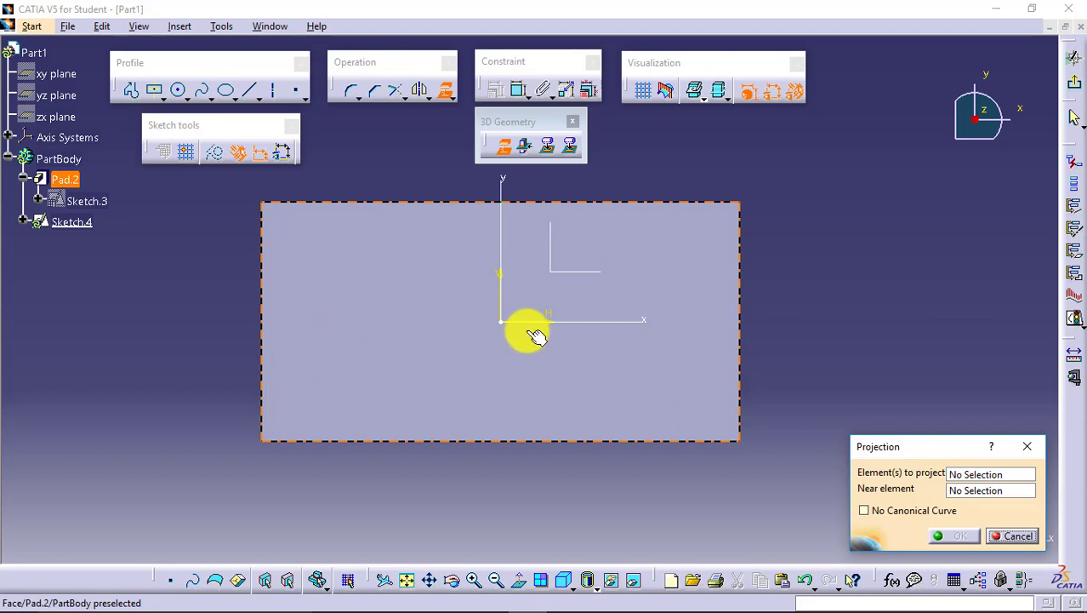
click(626, 203)
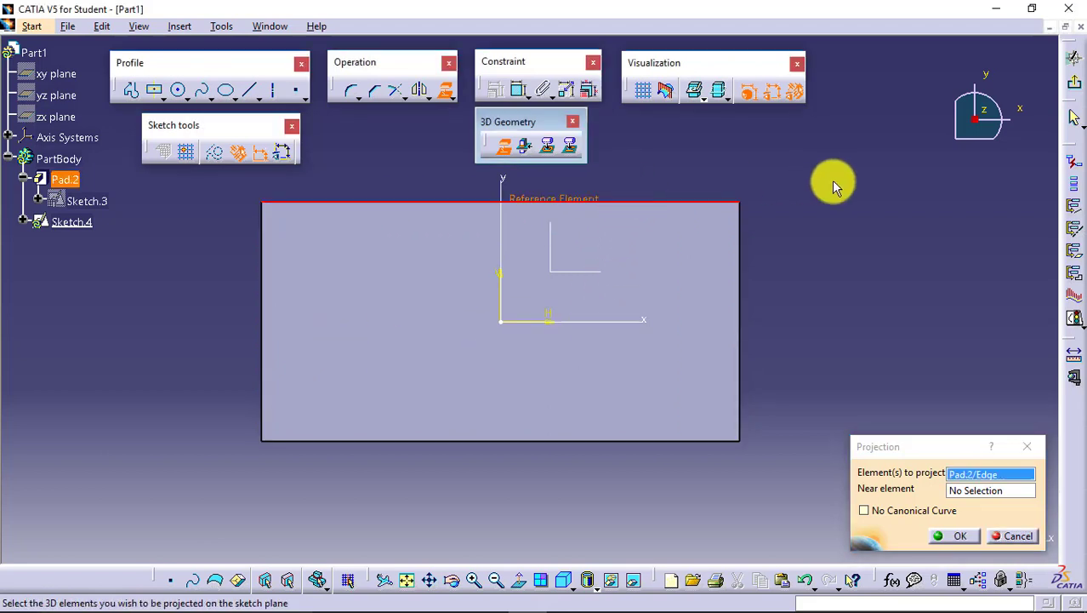
click(742, 242)
click(701, 439)
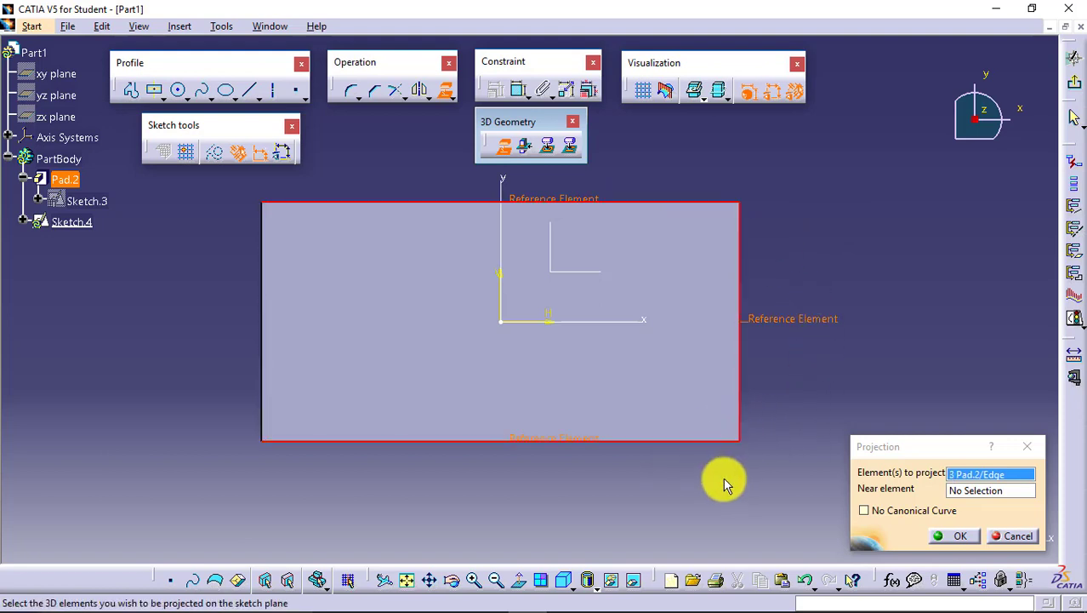
click(957, 536)
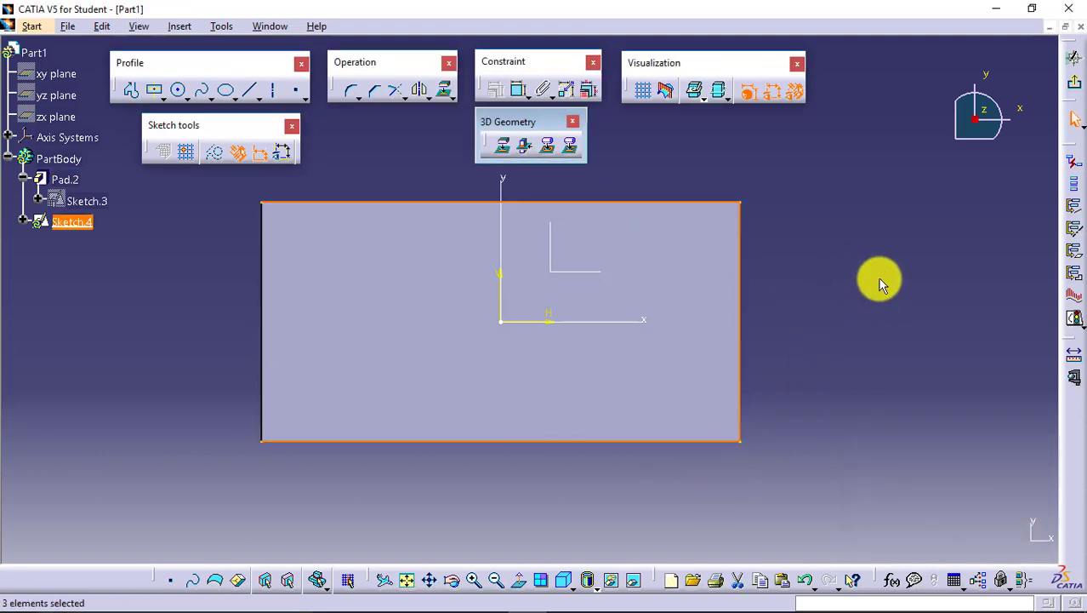
click(881, 481)
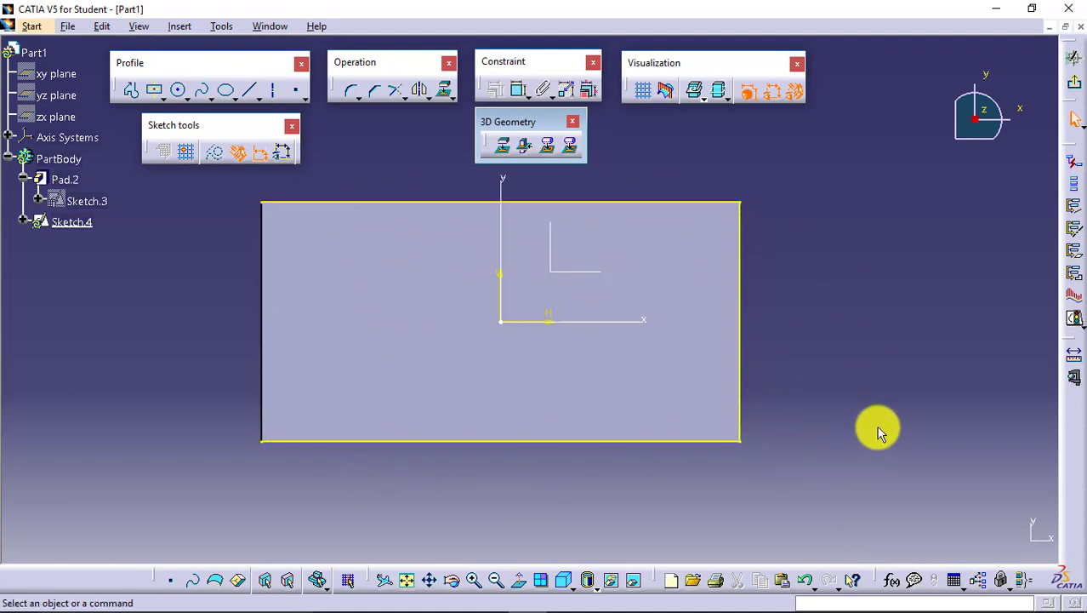
click(1073, 322)
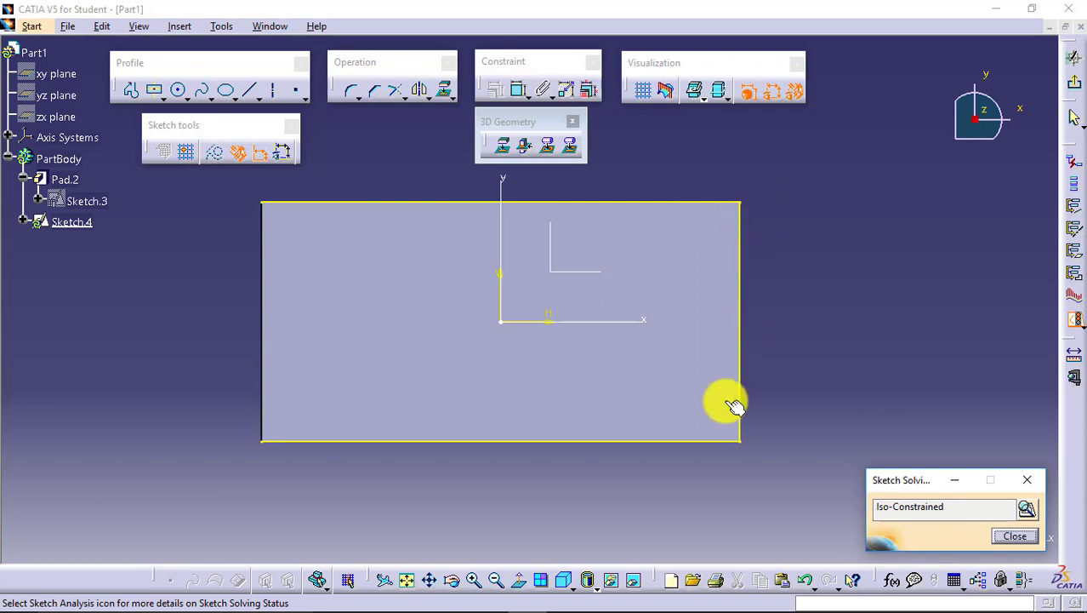
click(1001, 535)
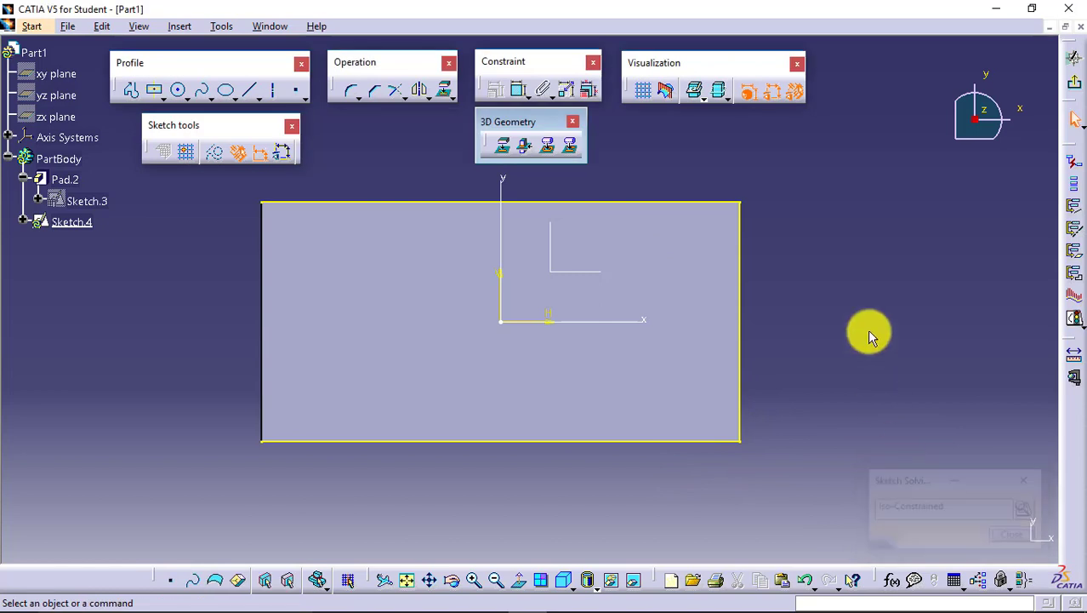
Step: Sketch a vertical profile line extending past the face's upper and lower edges, about 12 mm inside its right edge
click(132, 90)
click(683, 184)
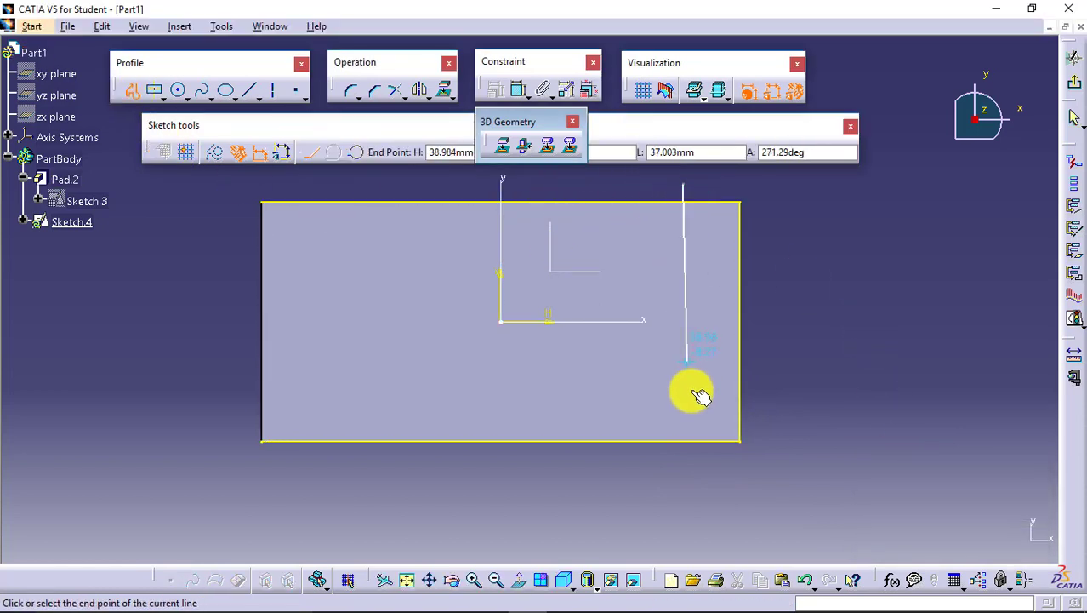
click(687, 466)
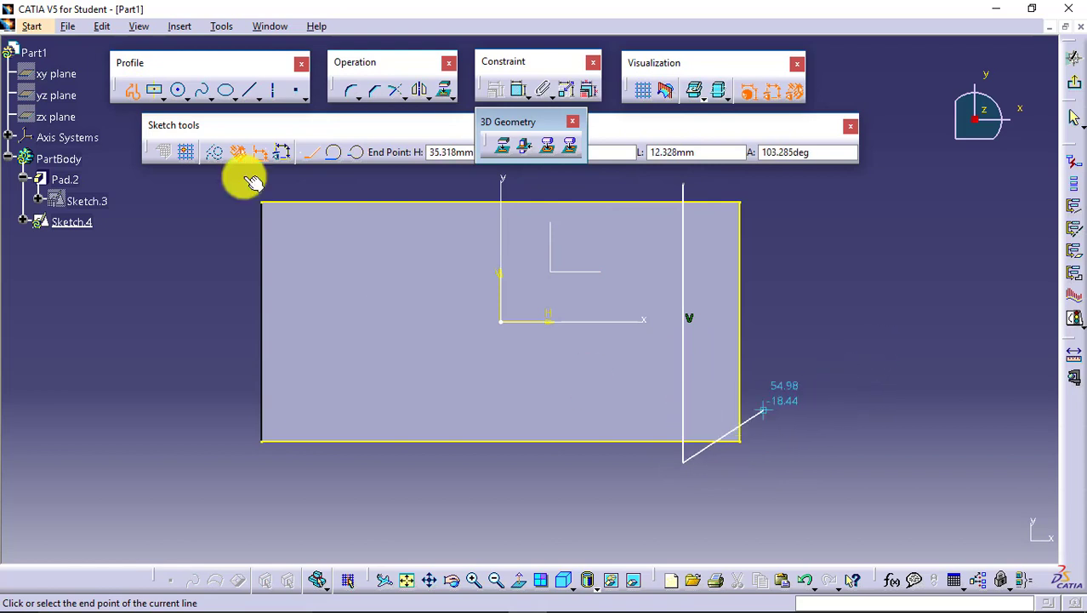
click(132, 90)
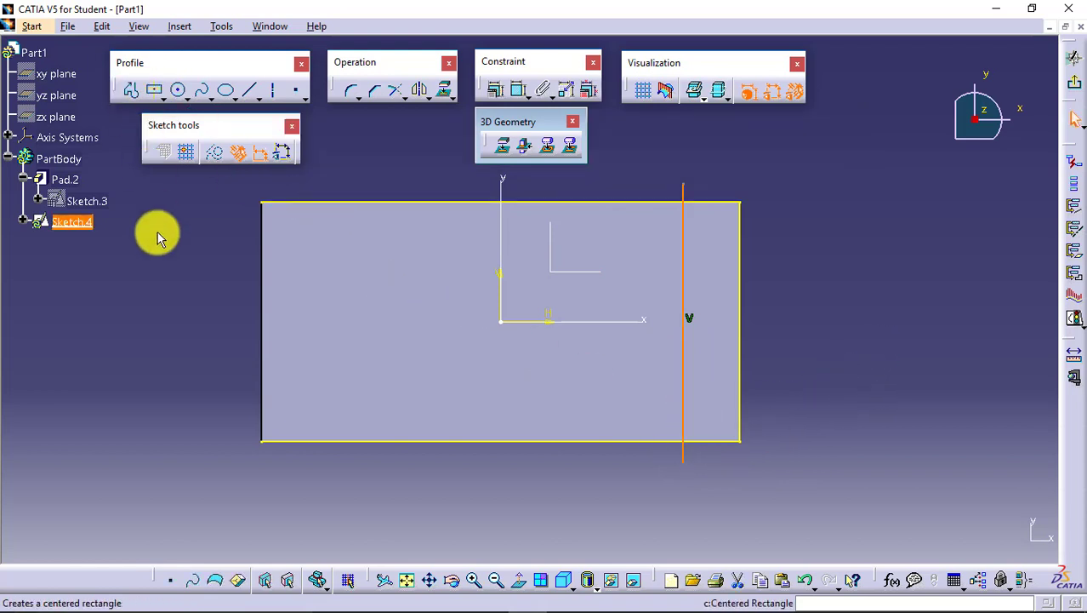
Step: Quick-trim the line's overhanging ends and the projected edges to leave a closed strip along the right edge, and check the solving status
click(400, 98)
click(474, 116)
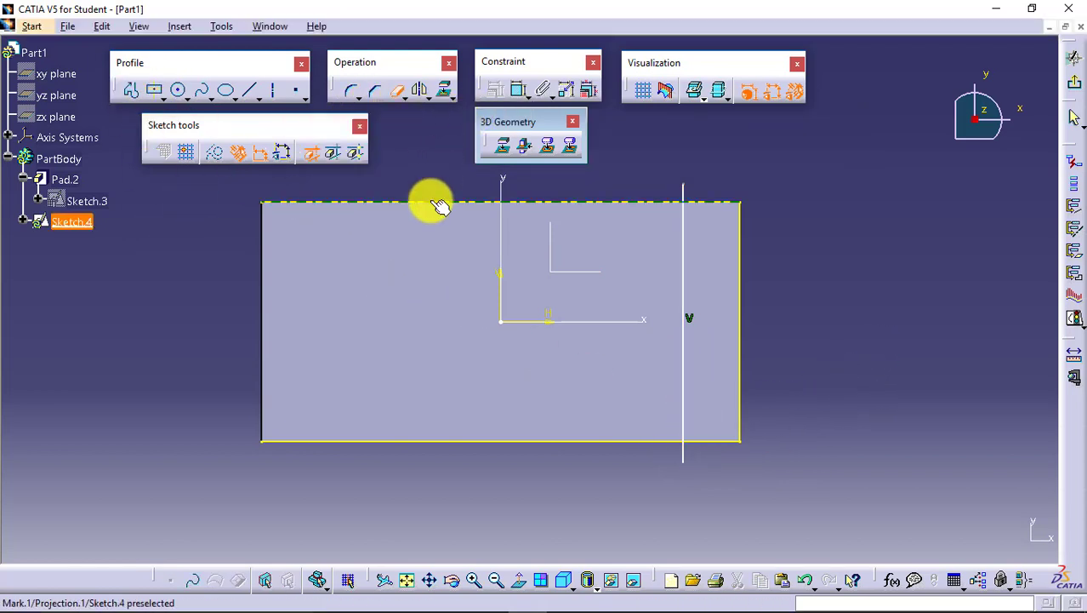
click(686, 452)
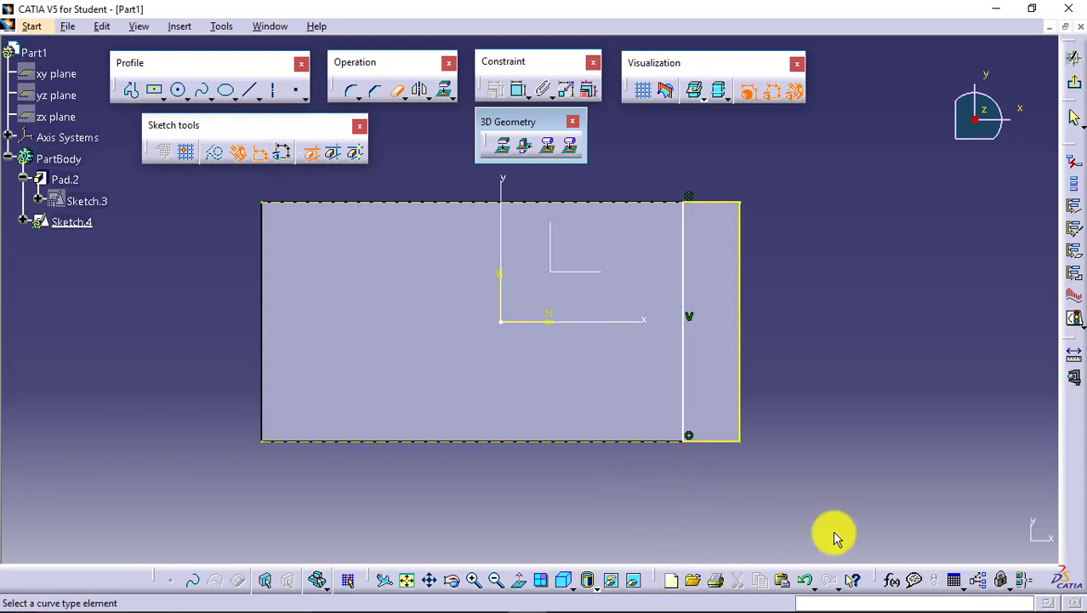
click(1074, 318)
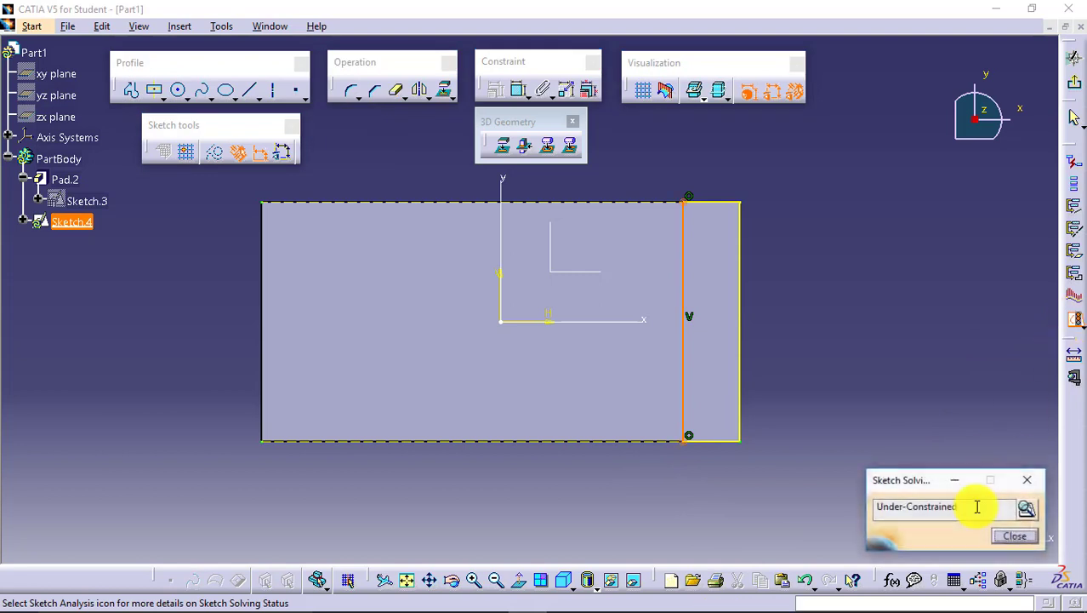
click(1017, 537)
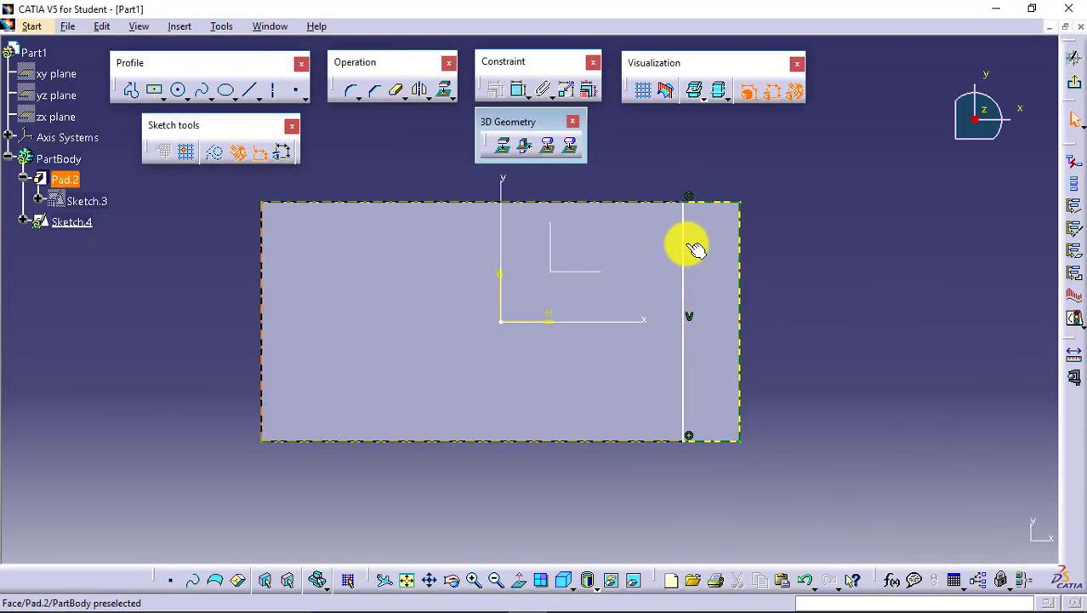
click(516, 92)
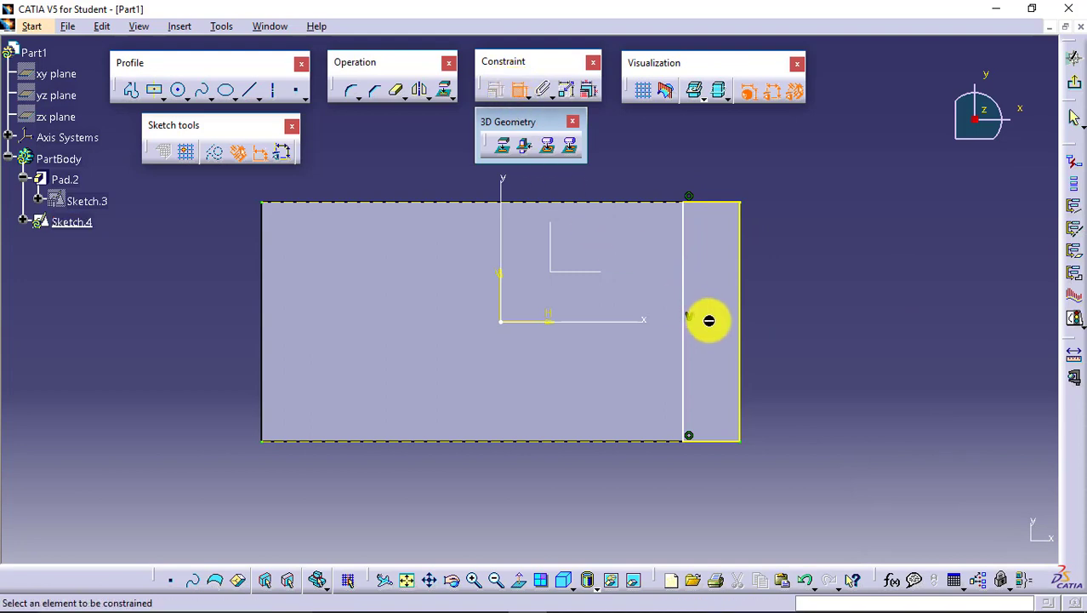
click(718, 210)
right_click(716, 174)
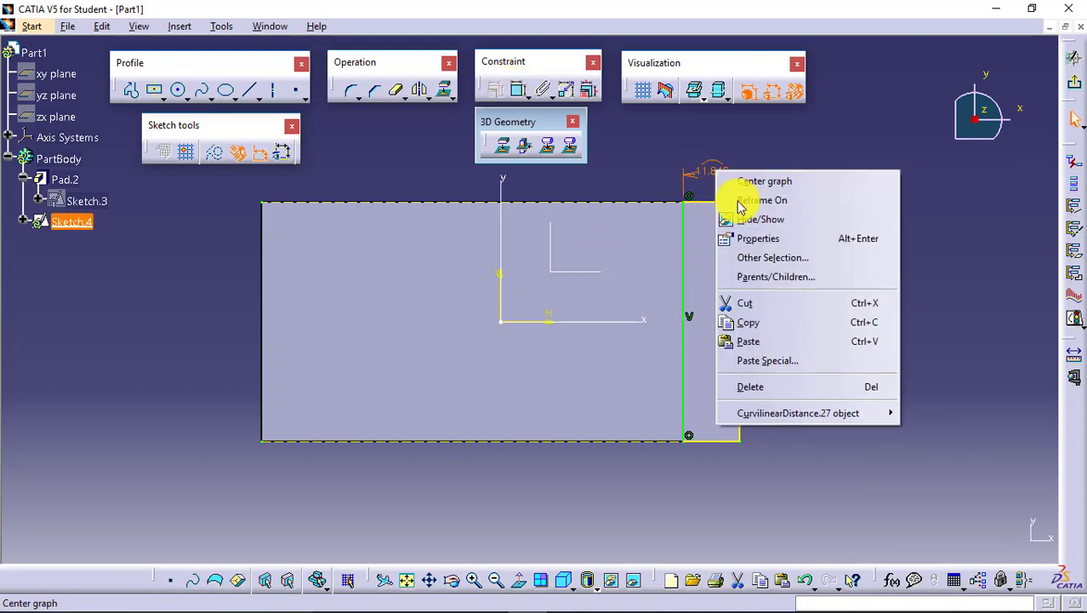
click(813, 388)
Step: Constrain the distance between the vertical line and the projected right edge to 10 mm, and recheck the sketch's solving status
click(511, 95)
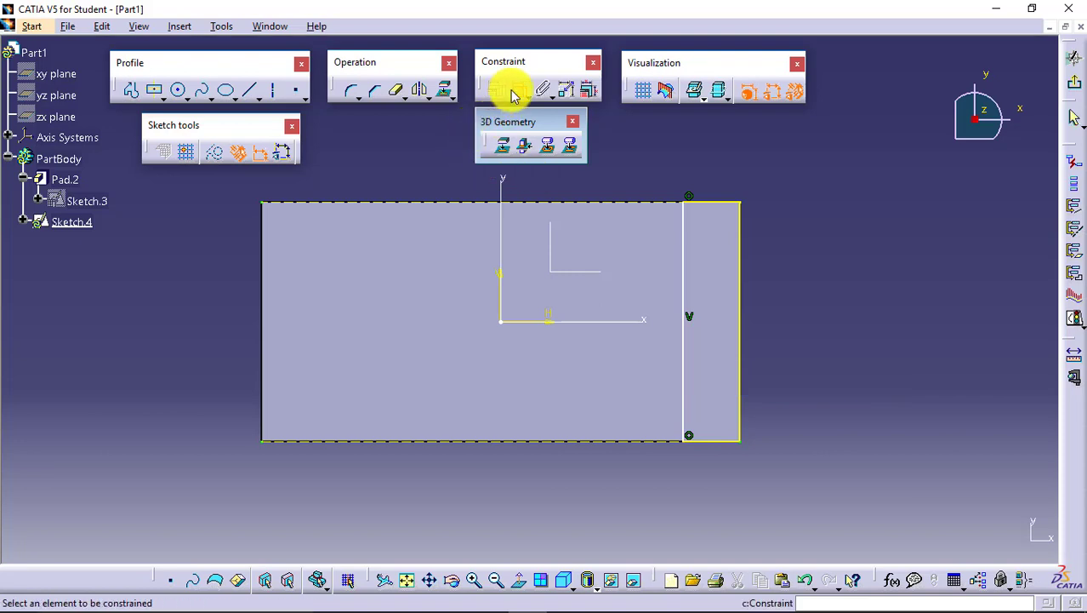
click(686, 263)
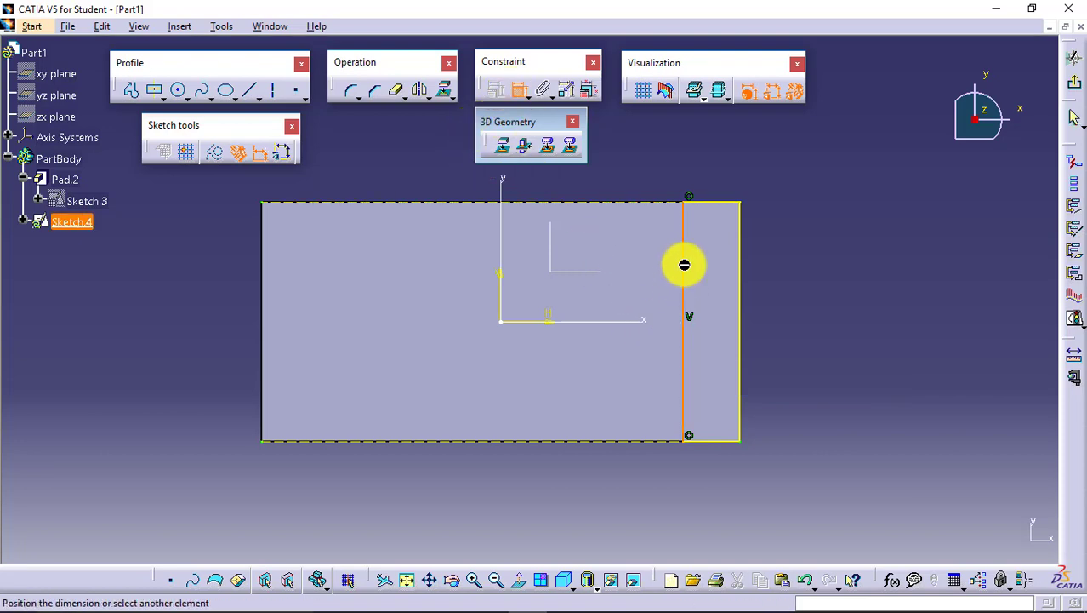
click(747, 247)
click(719, 165)
double_click(721, 165)
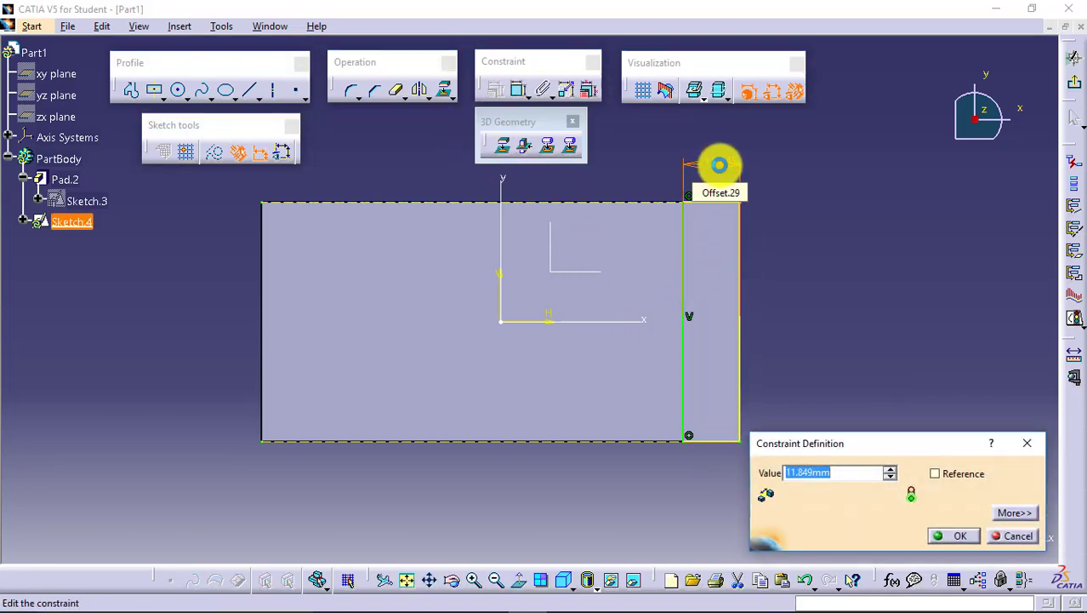
text(10)
key(Return)
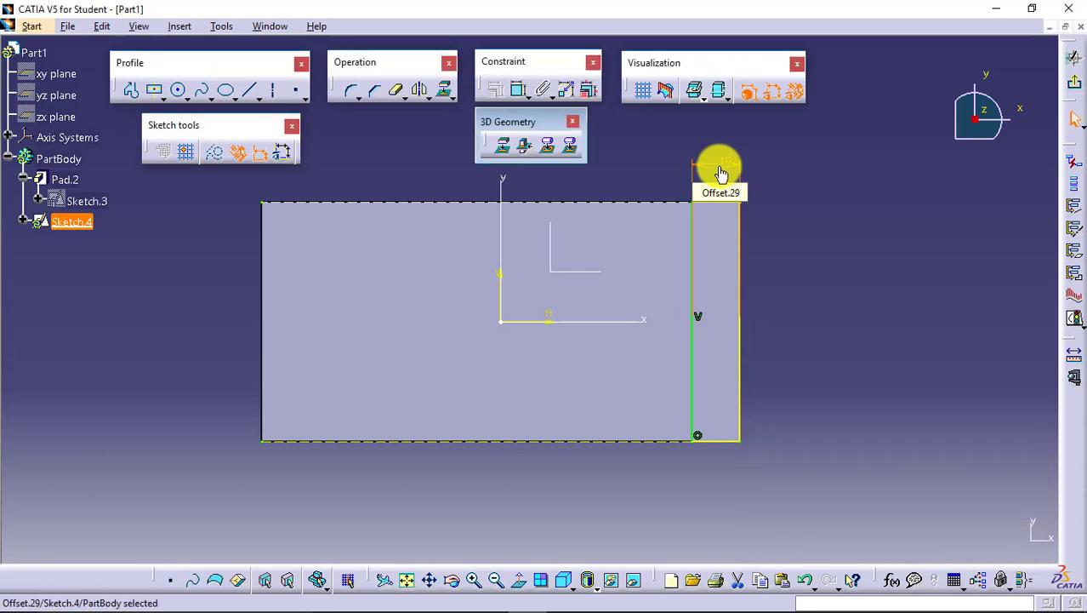
click(1076, 319)
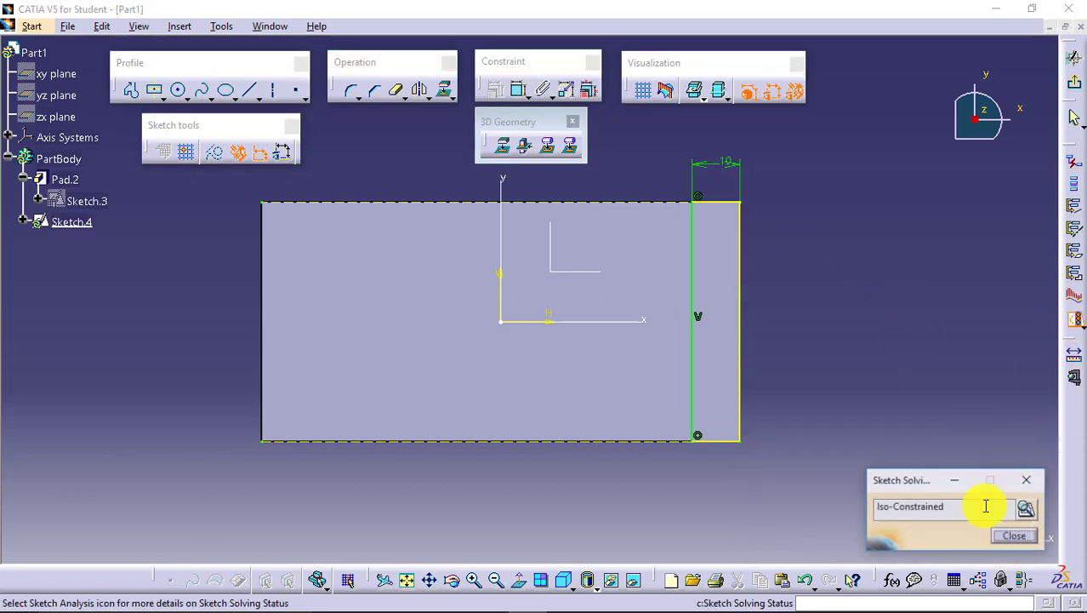
click(1006, 537)
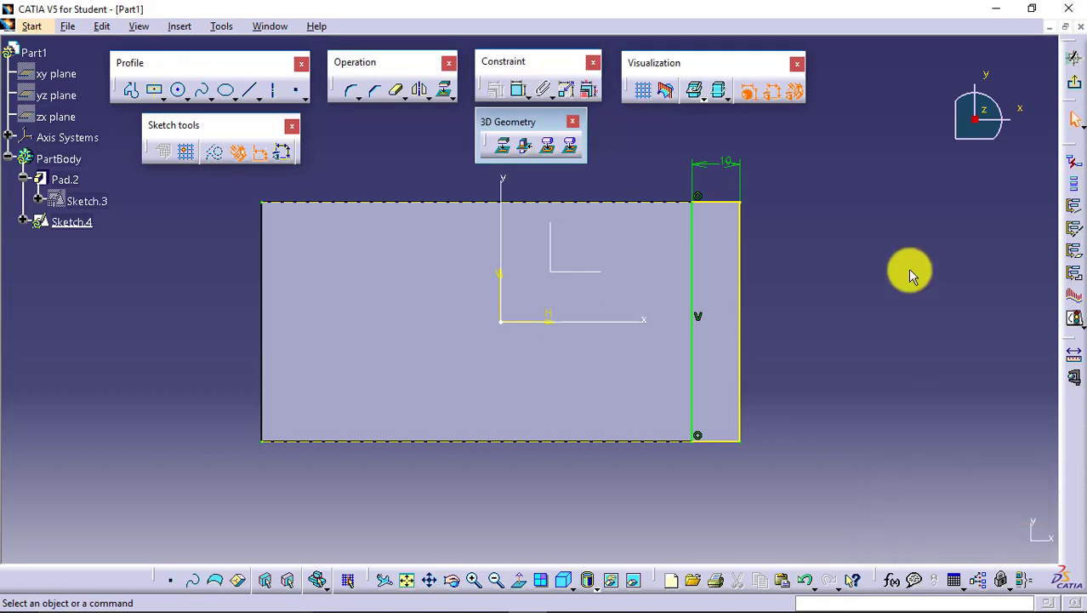
Step: Exit the sketch and pad the strip profile upward into a tall vertical wall at the block's end
click(1073, 82)
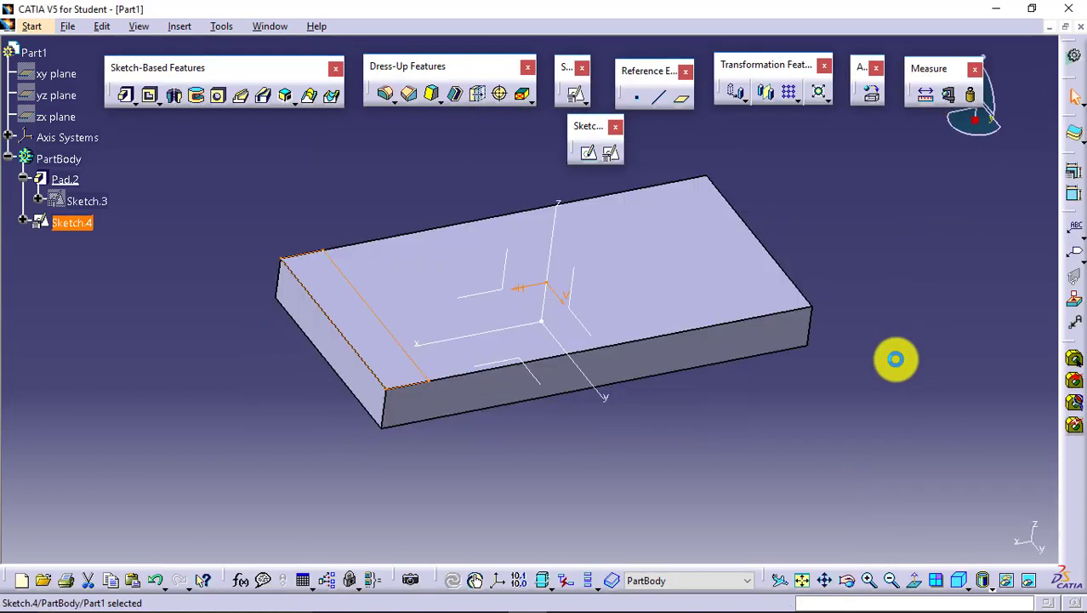
click(589, 471)
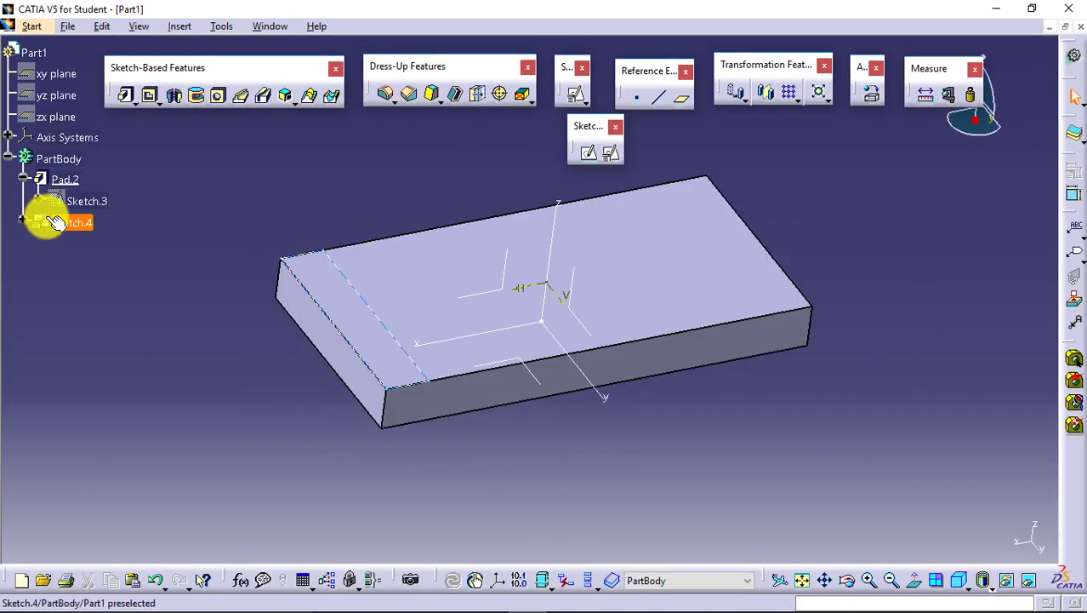
click(125, 94)
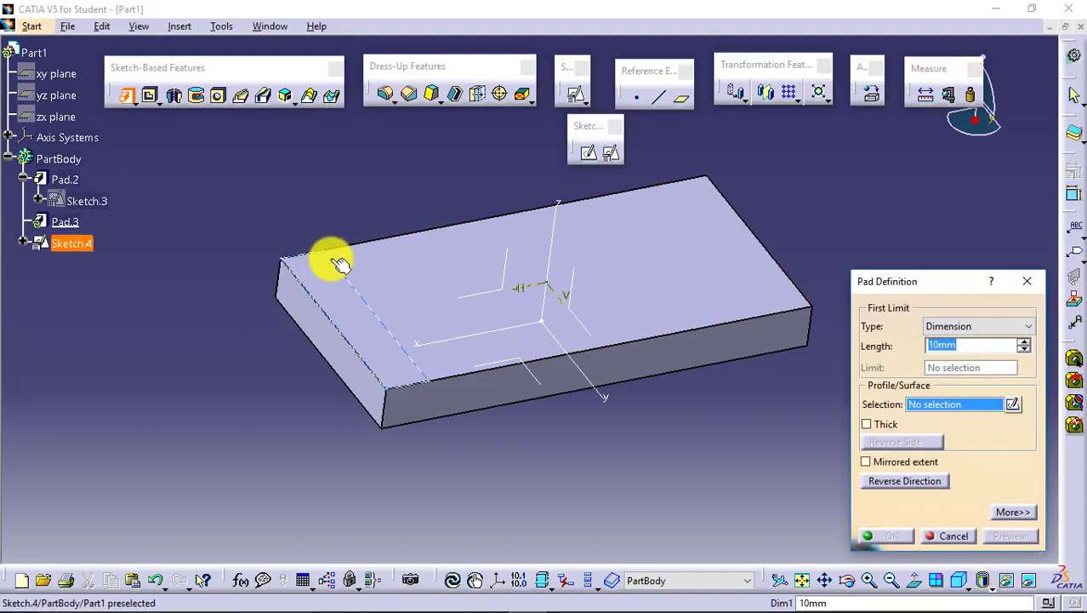
click(340, 290)
drag(371, 284, 393, 127)
click(890, 536)
click(690, 461)
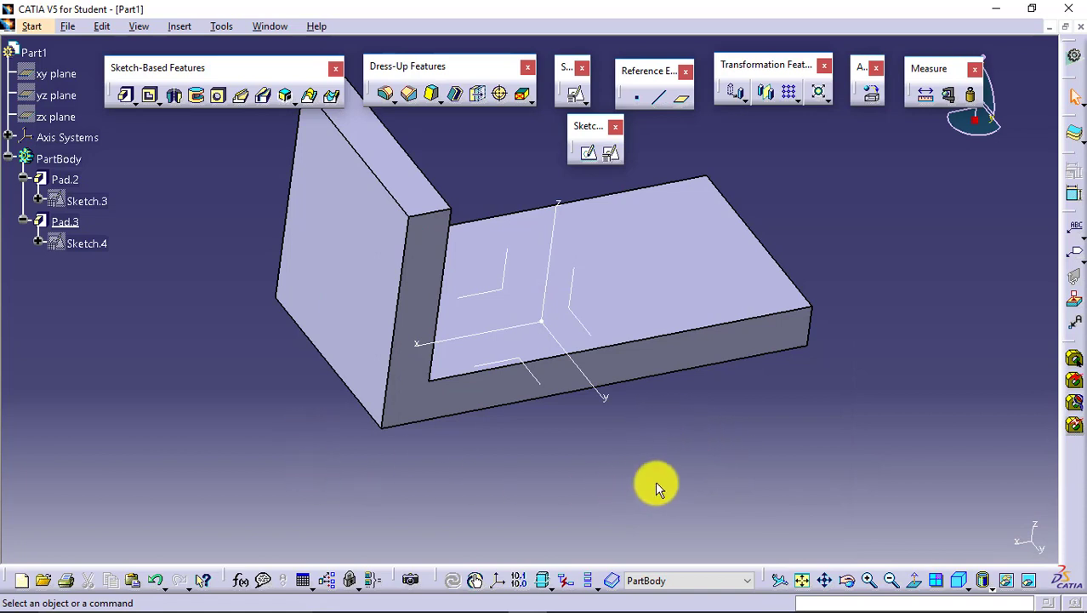
Step: Edit the base pad's sketch to set the rectangle's width to 120 mm and its height to 60 mm
click(825, 580)
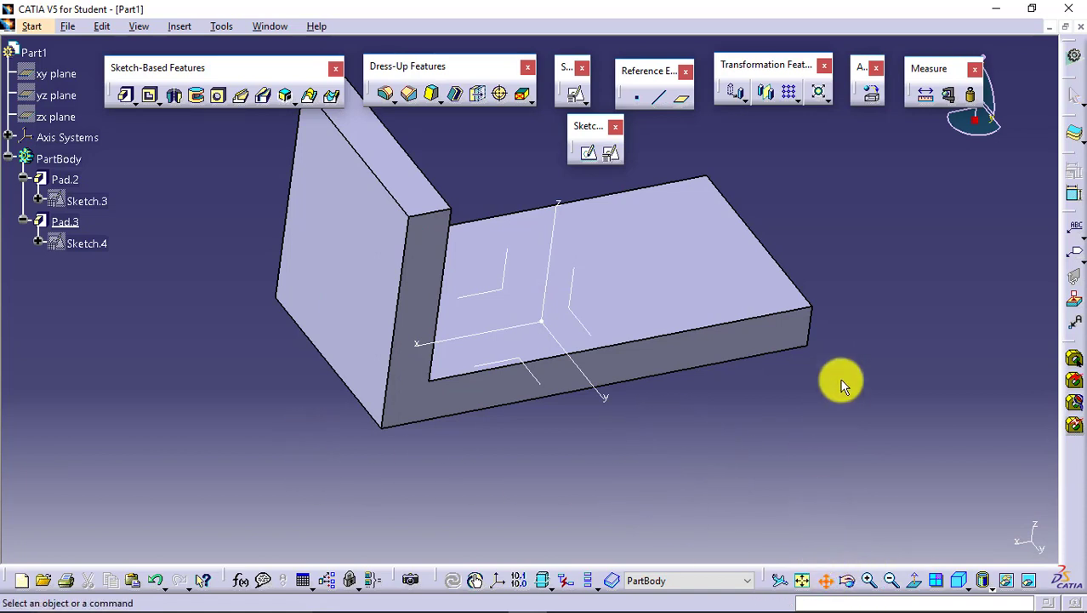
click(802, 580)
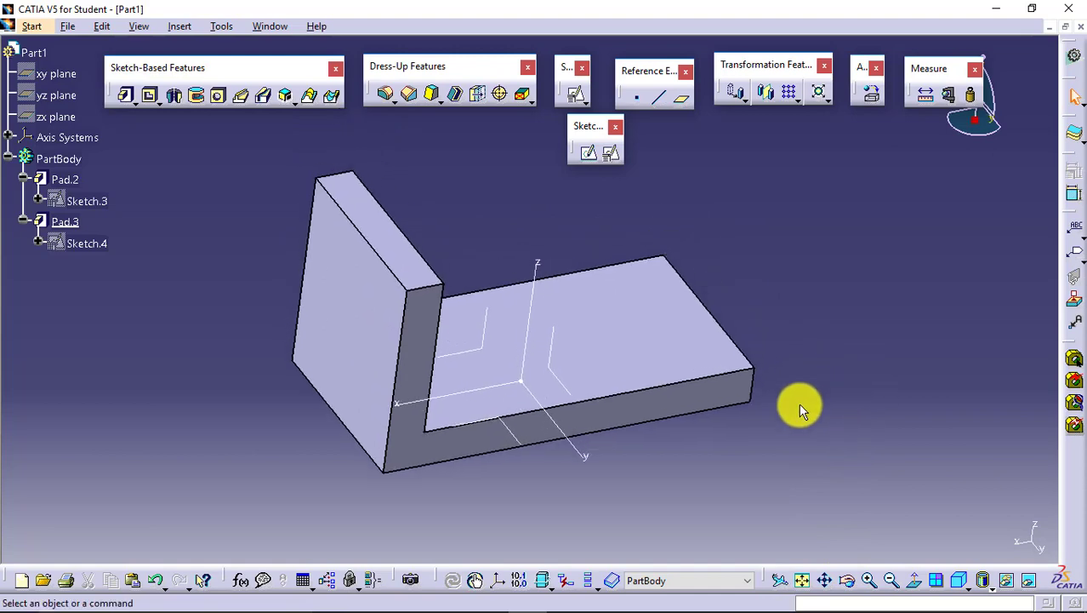
click(628, 345)
click(168, 314)
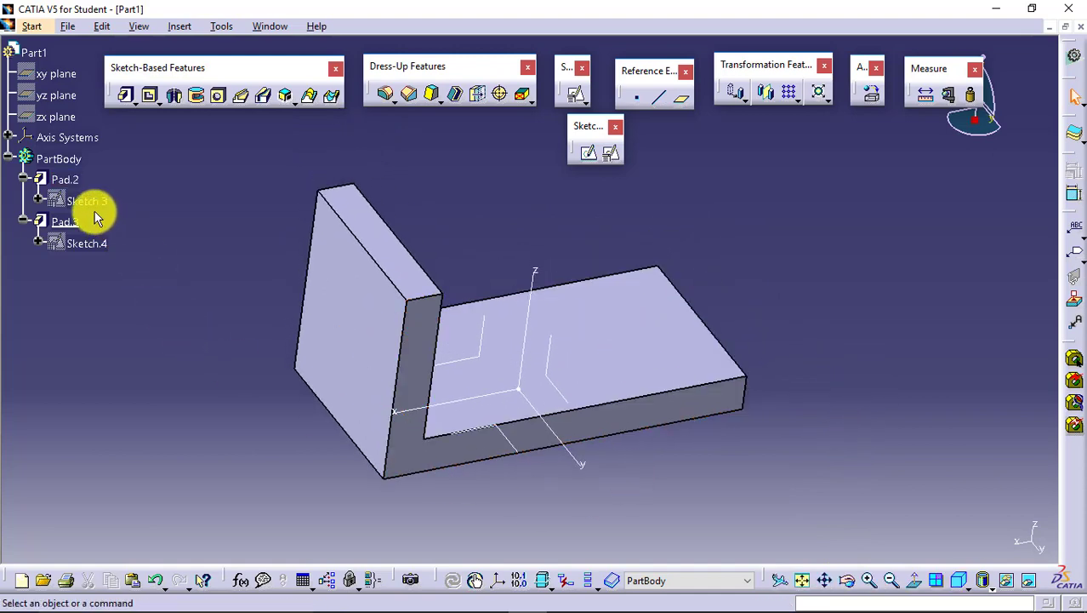
double_click(91, 204)
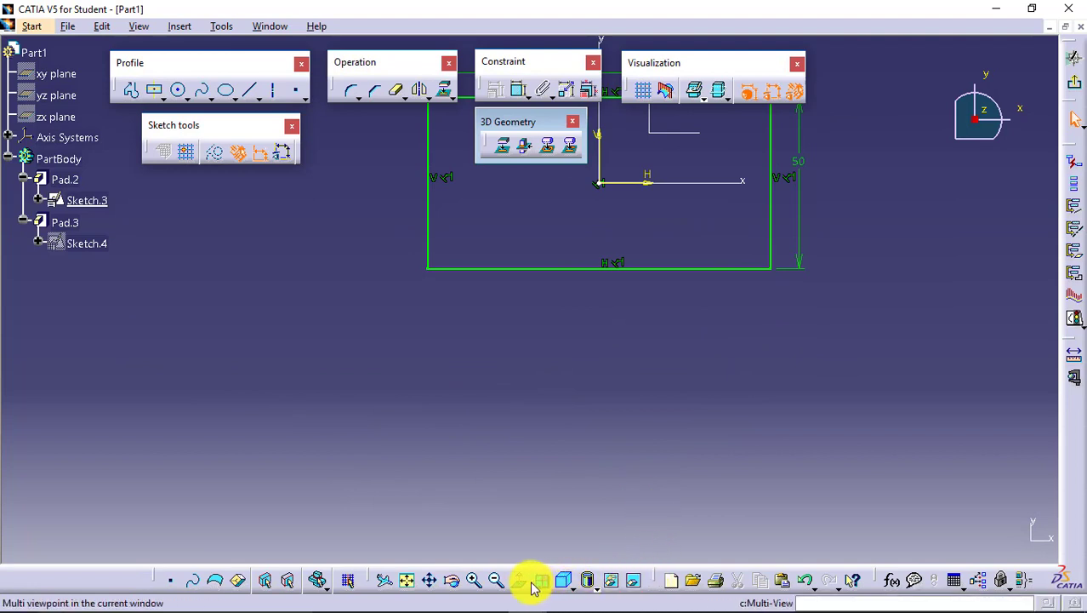
click(412, 580)
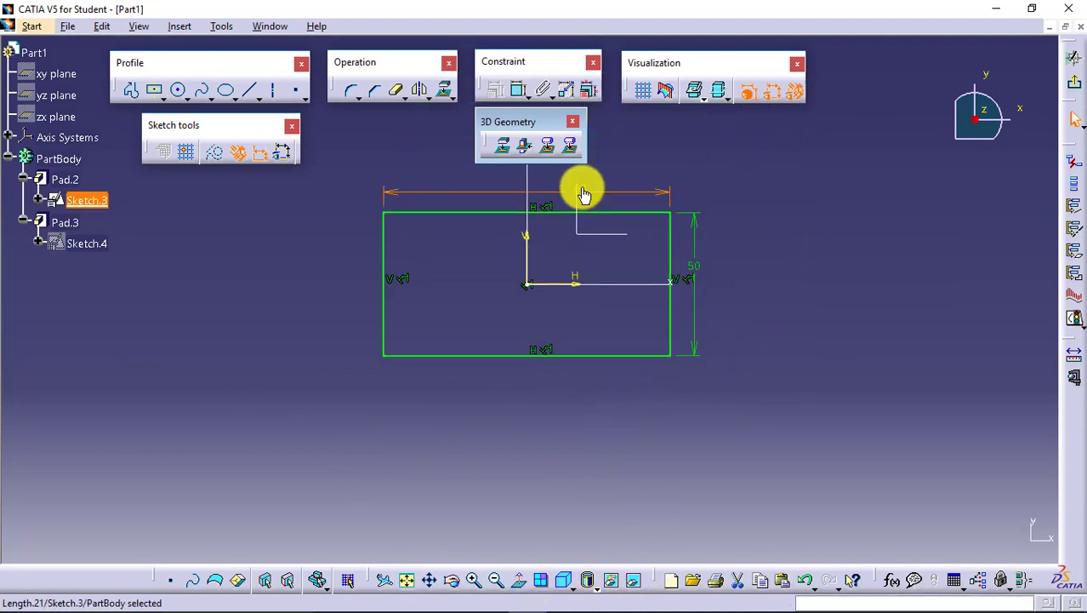
double_click(582, 191)
key(Return)
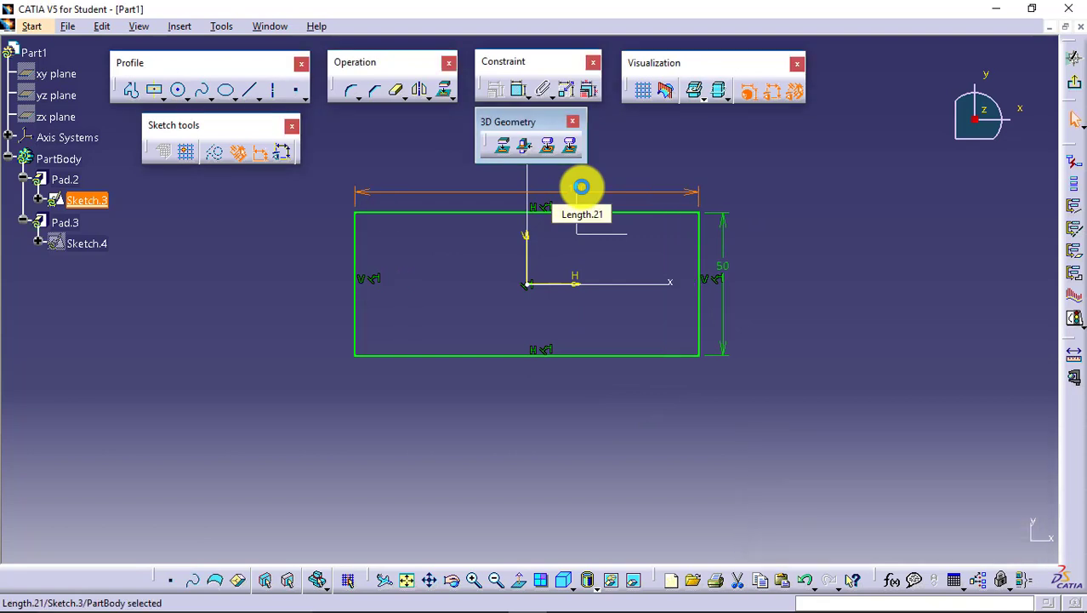
double_click(721, 264)
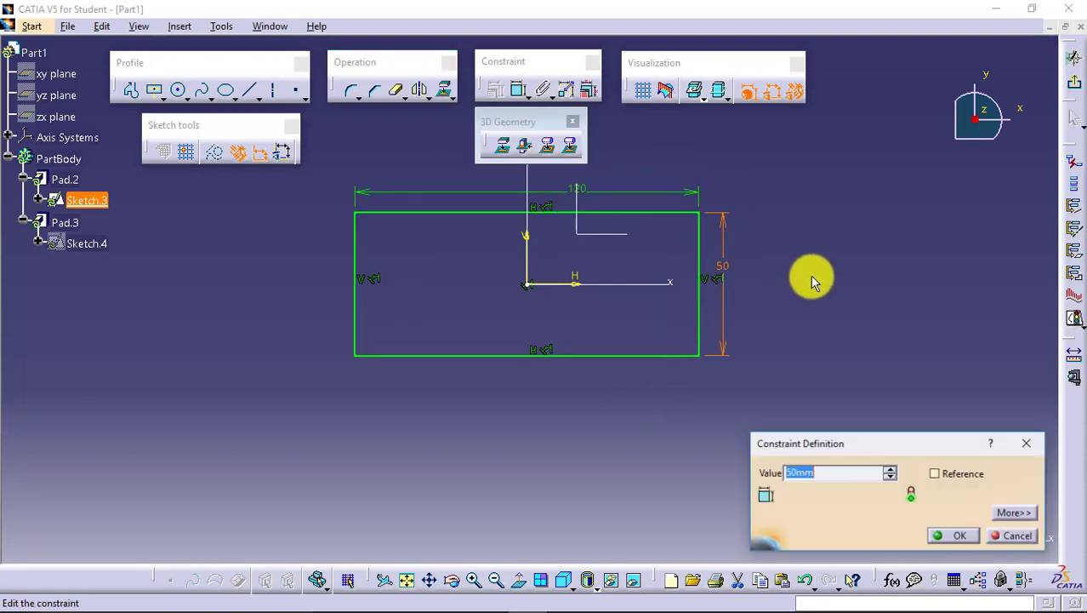
text(60)
key(Return)
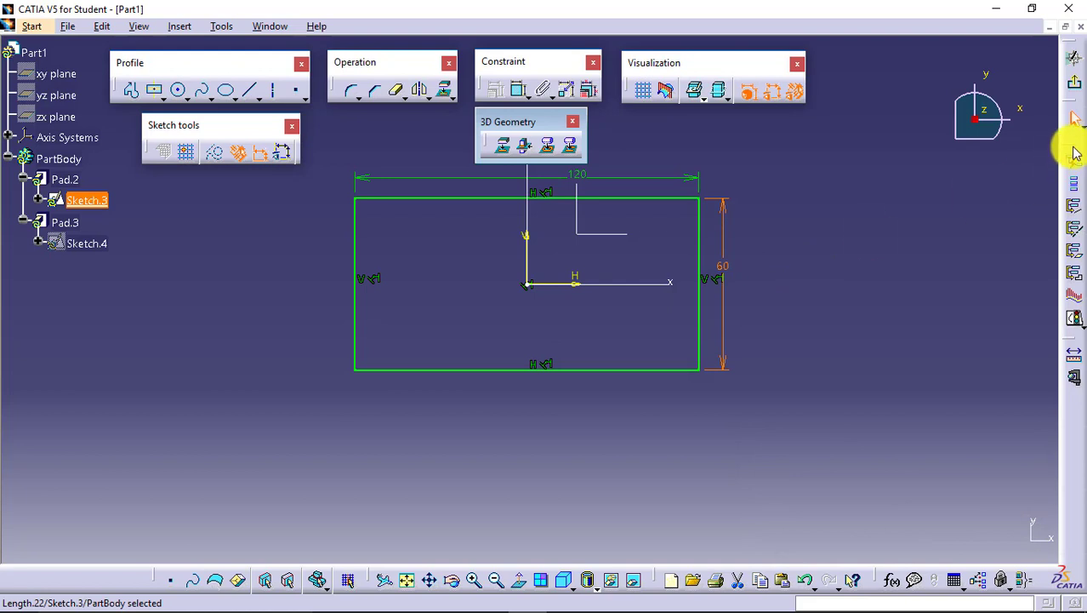
Step: Exit the base sketch to update the part, and check the resized base together with the vertical wall
click(1074, 83)
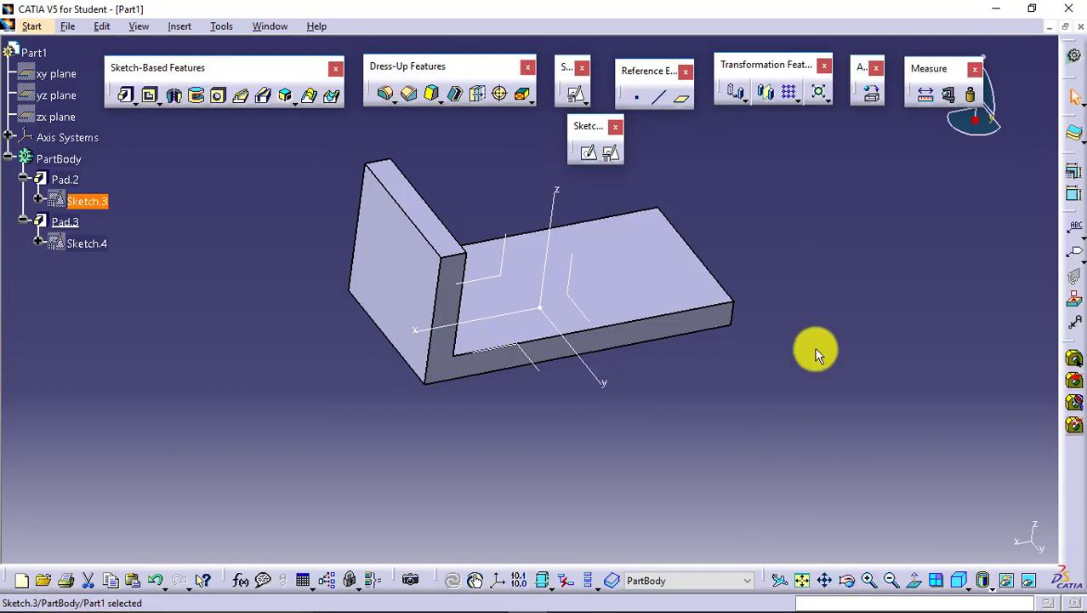
click(530, 443)
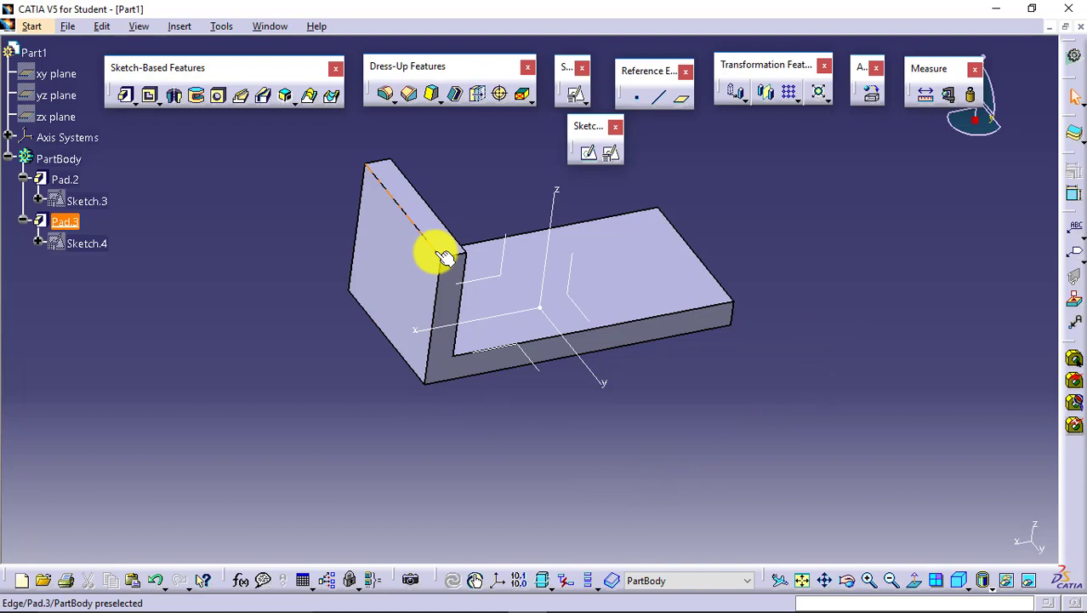
click(370, 293)
click(539, 401)
click(802, 580)
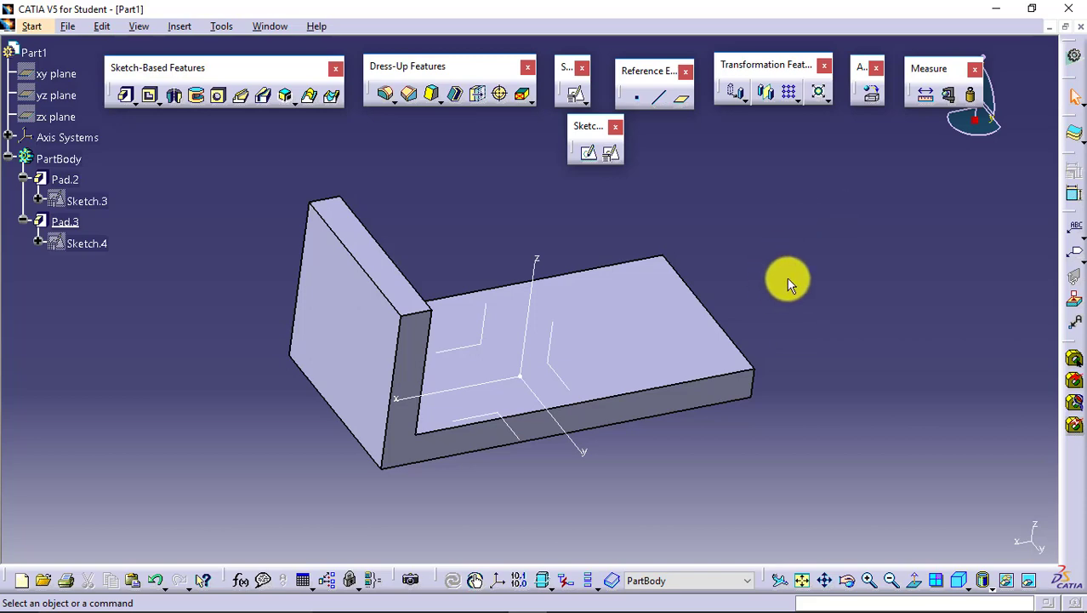
Step: Create a positioned sketch on the top face of the base block
click(611, 153)
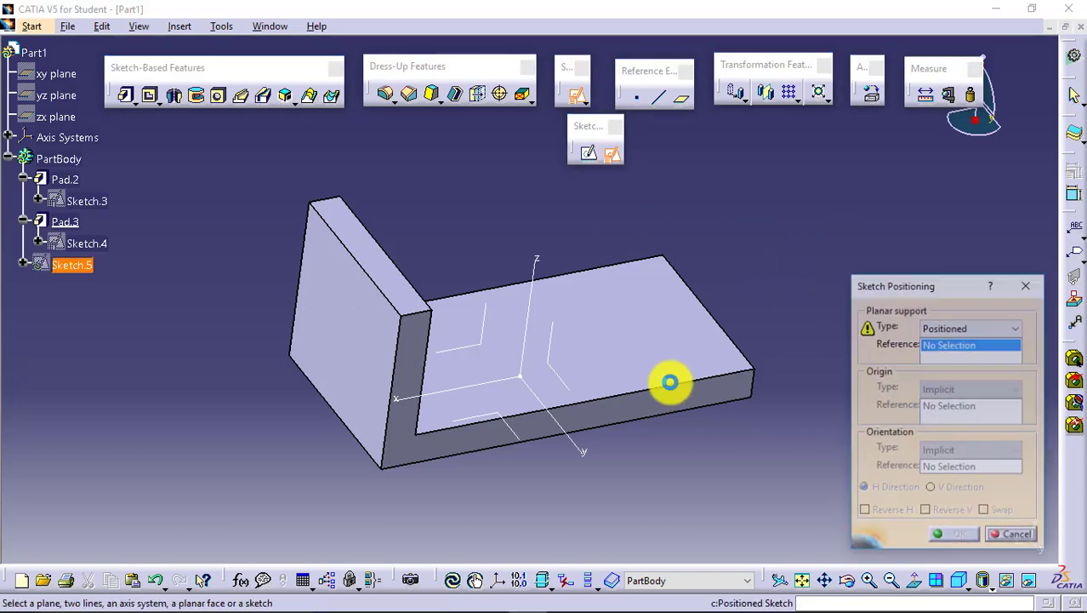
click(682, 332)
click(956, 536)
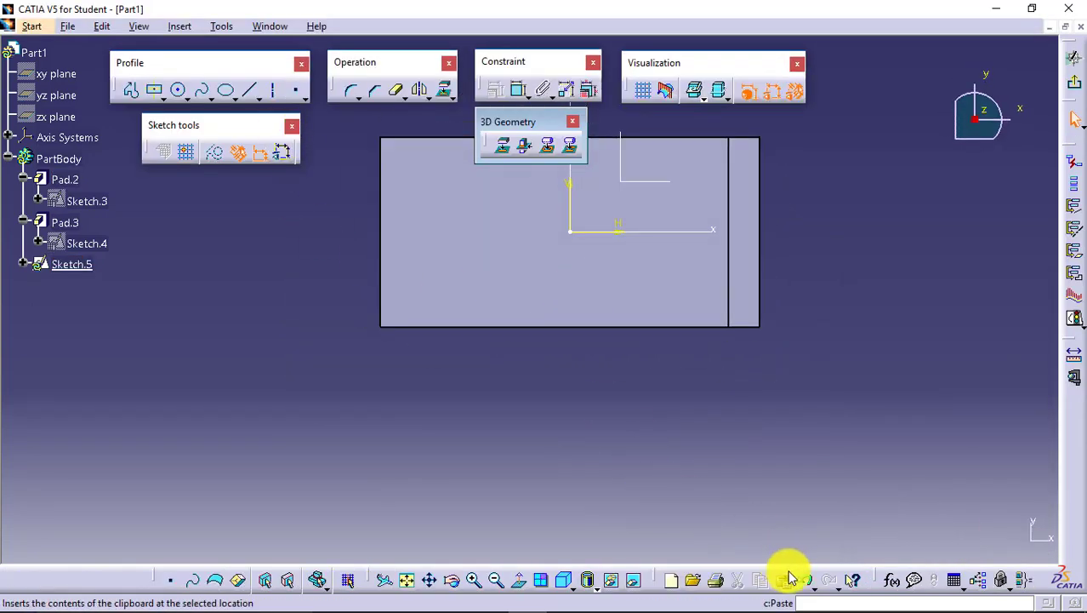
click(407, 580)
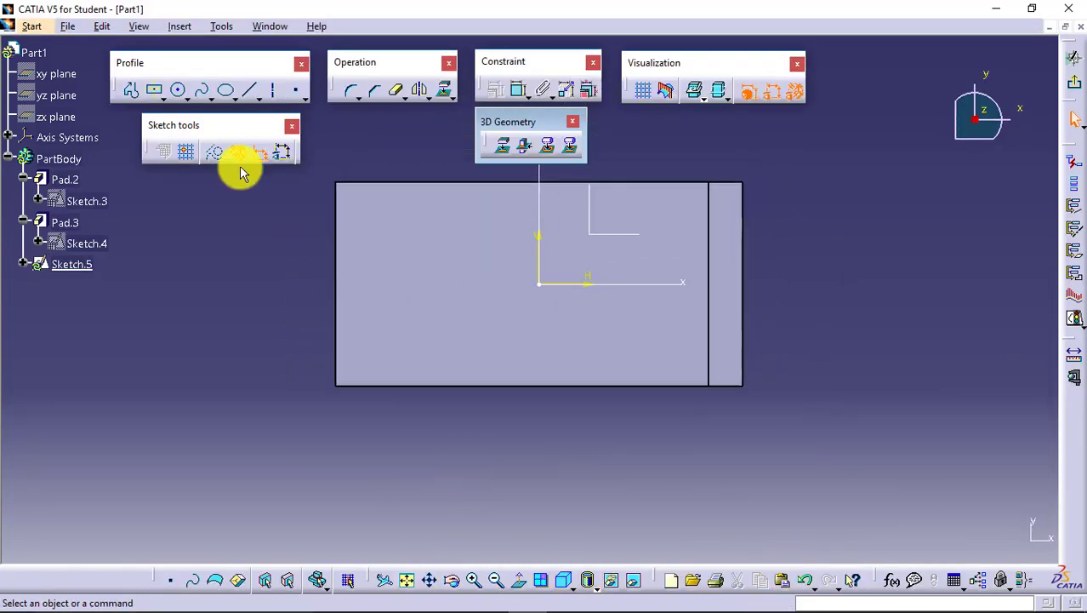
Step: Sketch three separate circles on the base: one near the upper-left corner, one below the origin, and one on the horizontal axis near the wall
click(178, 89)
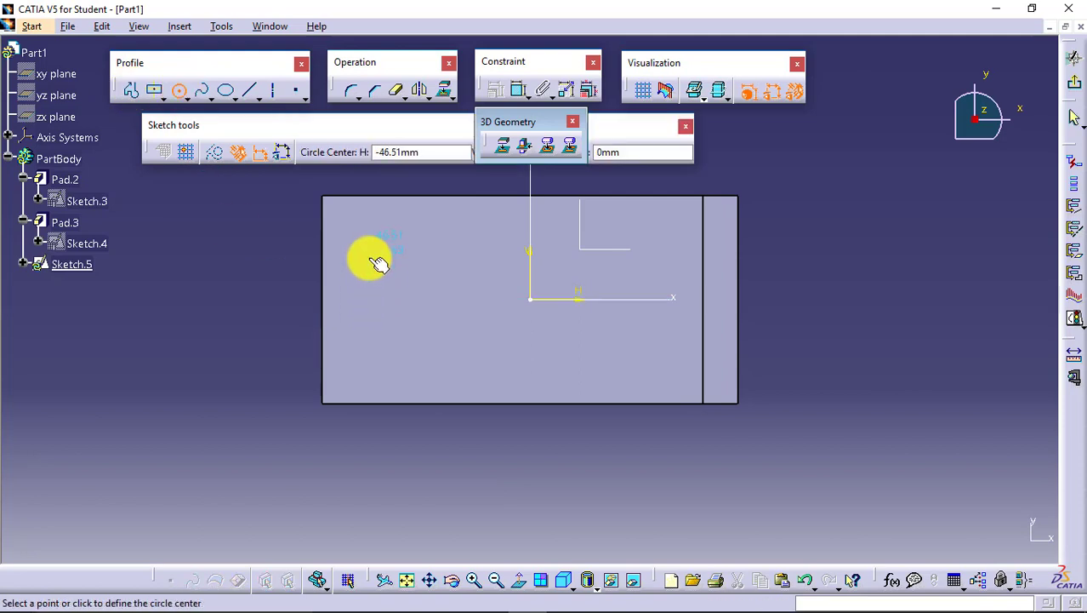
click(369, 258)
click(398, 297)
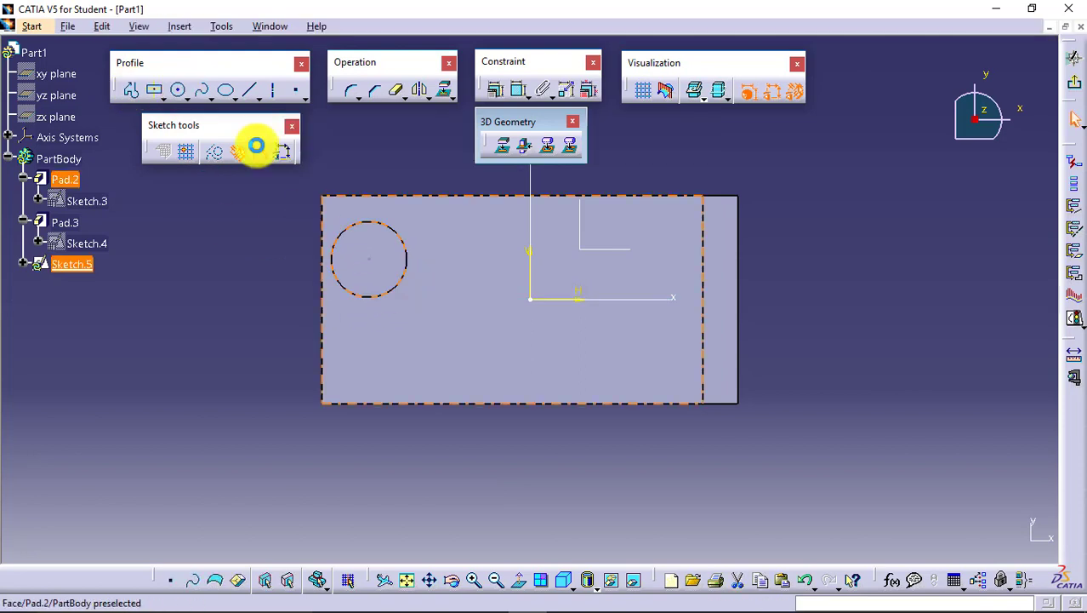
click(176, 90)
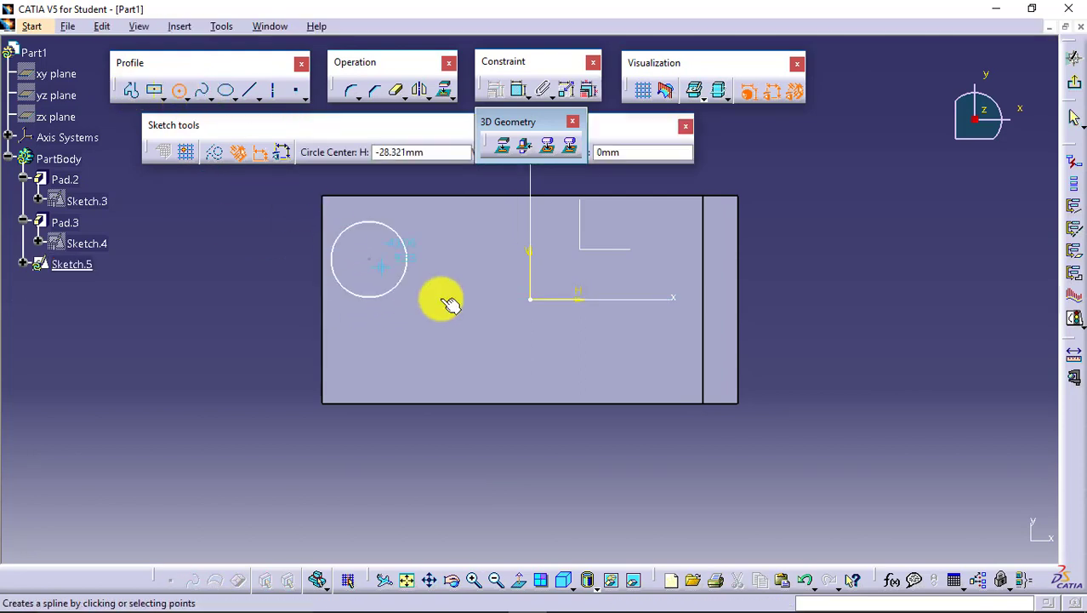
click(503, 343)
click(541, 372)
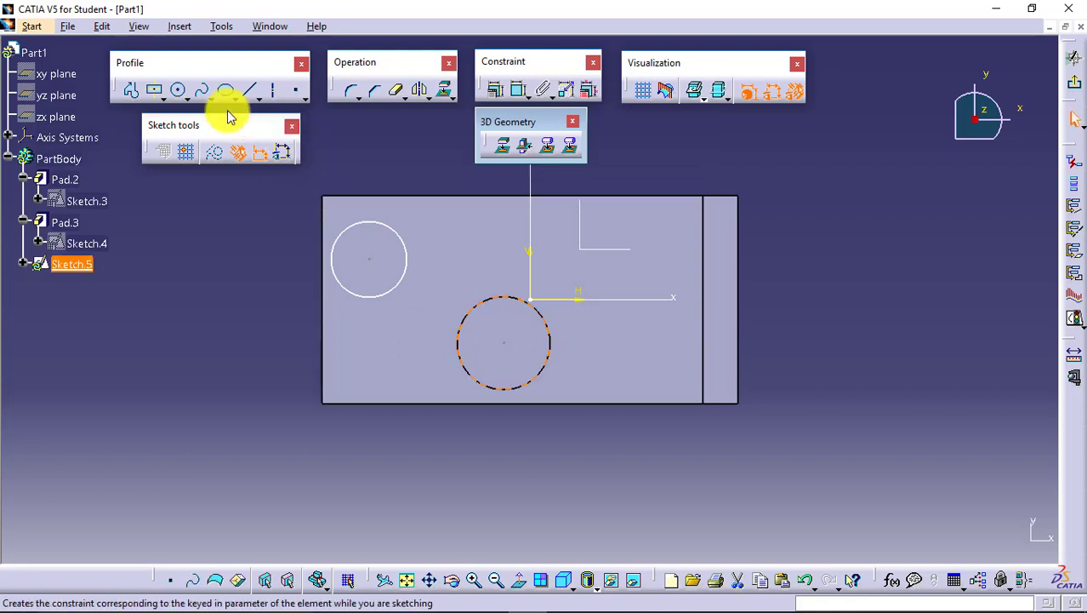
click(178, 90)
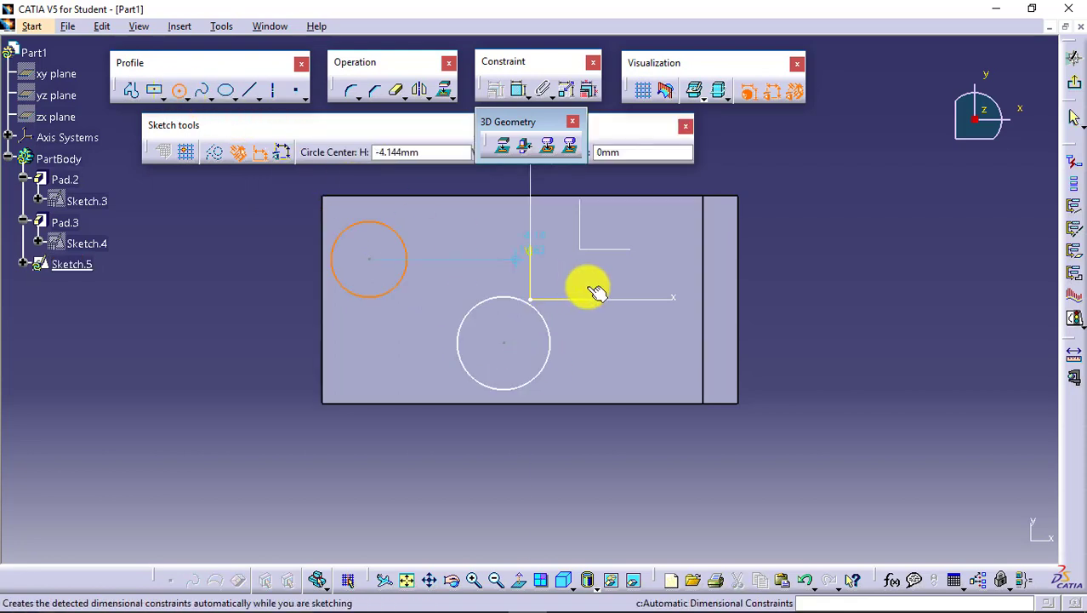
click(644, 300)
click(648, 337)
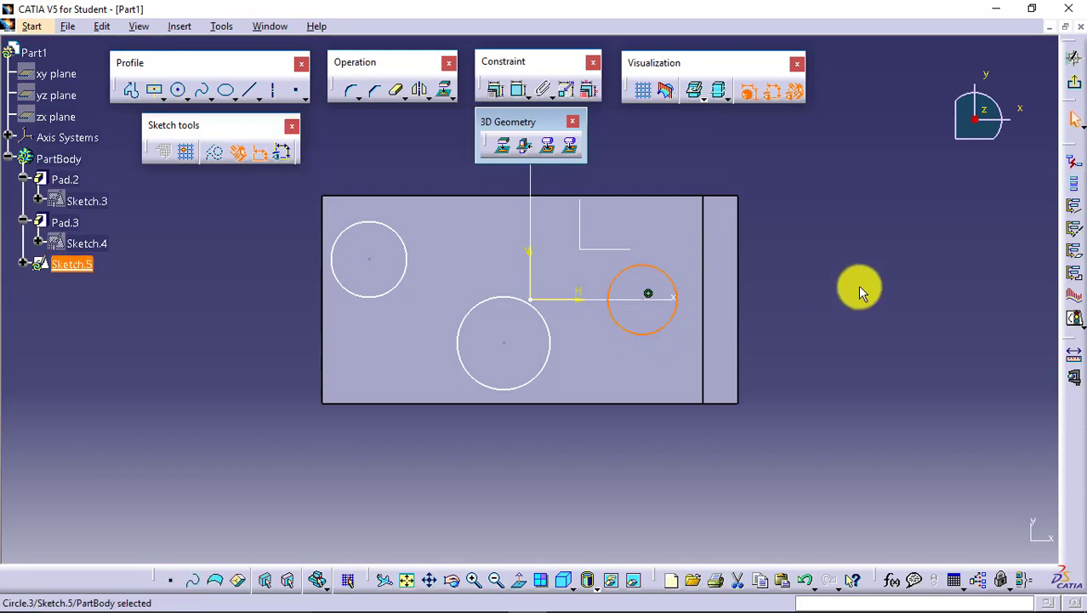
click(857, 284)
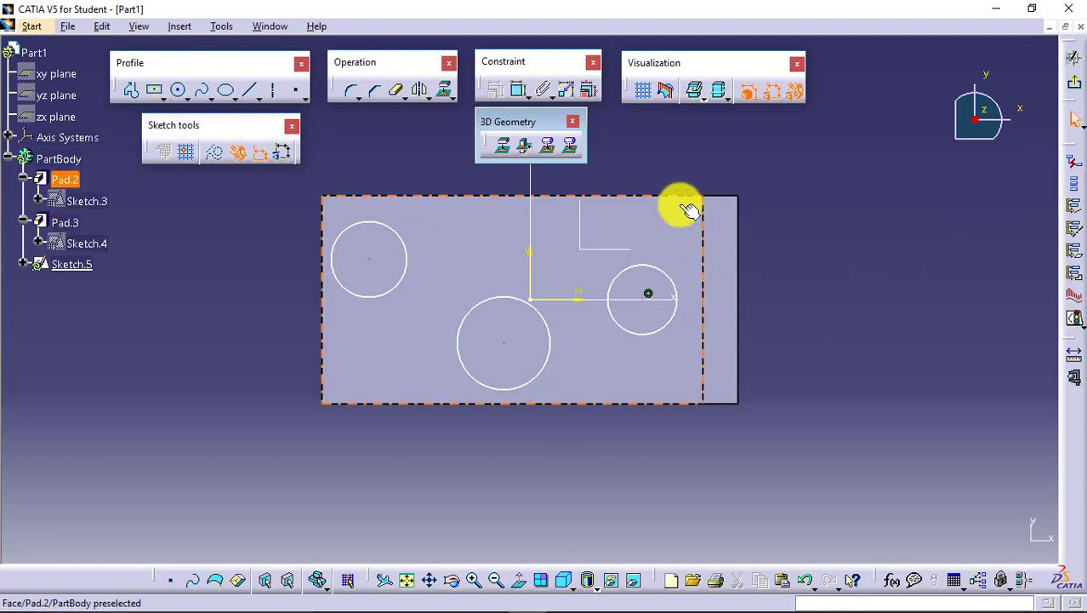
Step: Exit the sketch and pad the three circles 44 mm upward into cylinders
click(1074, 87)
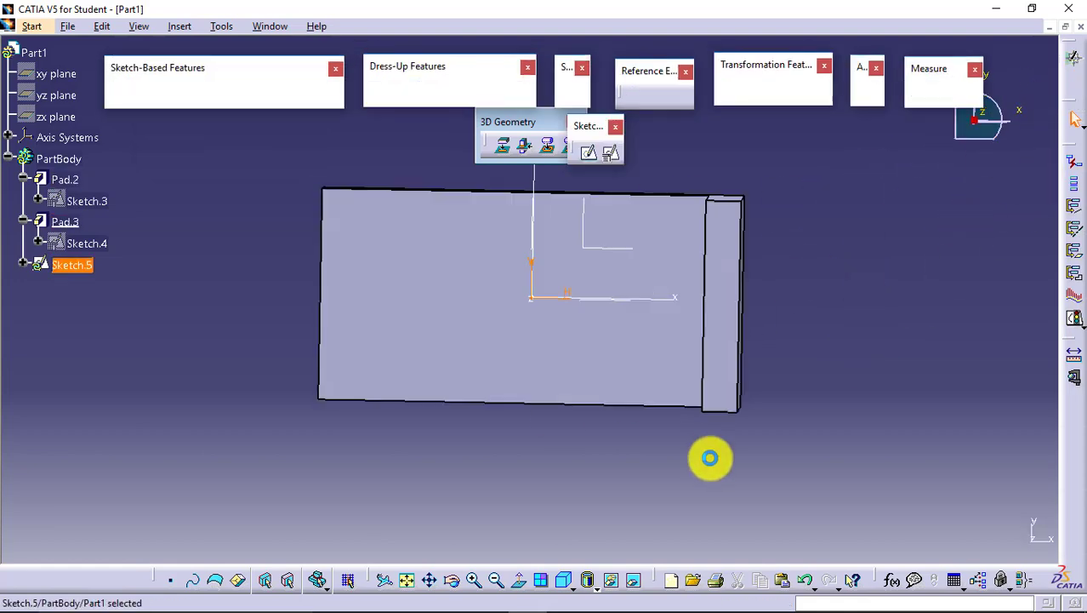
click(798, 466)
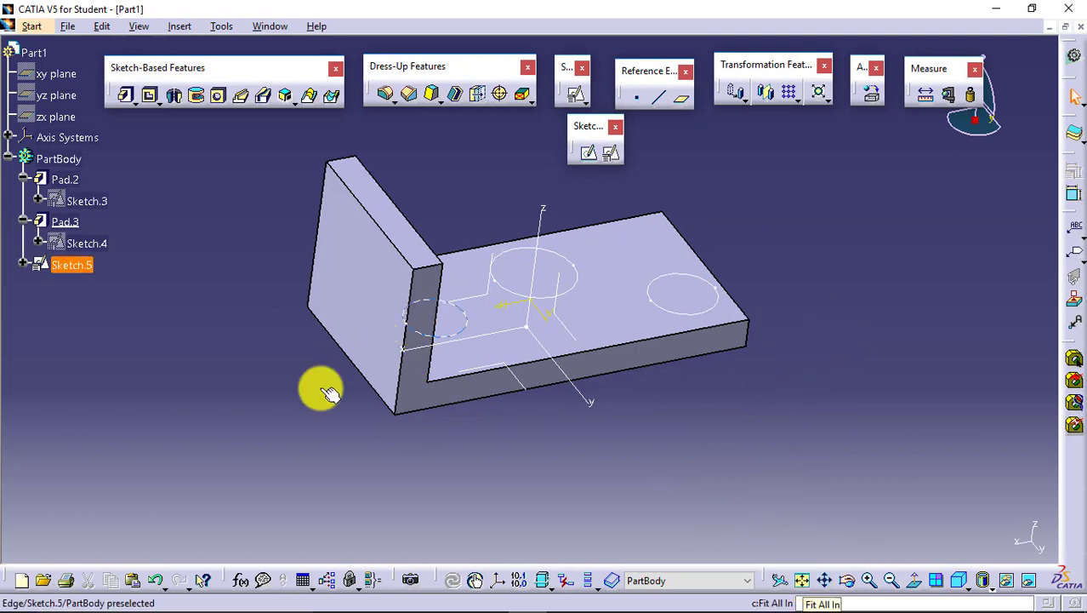
click(75, 265)
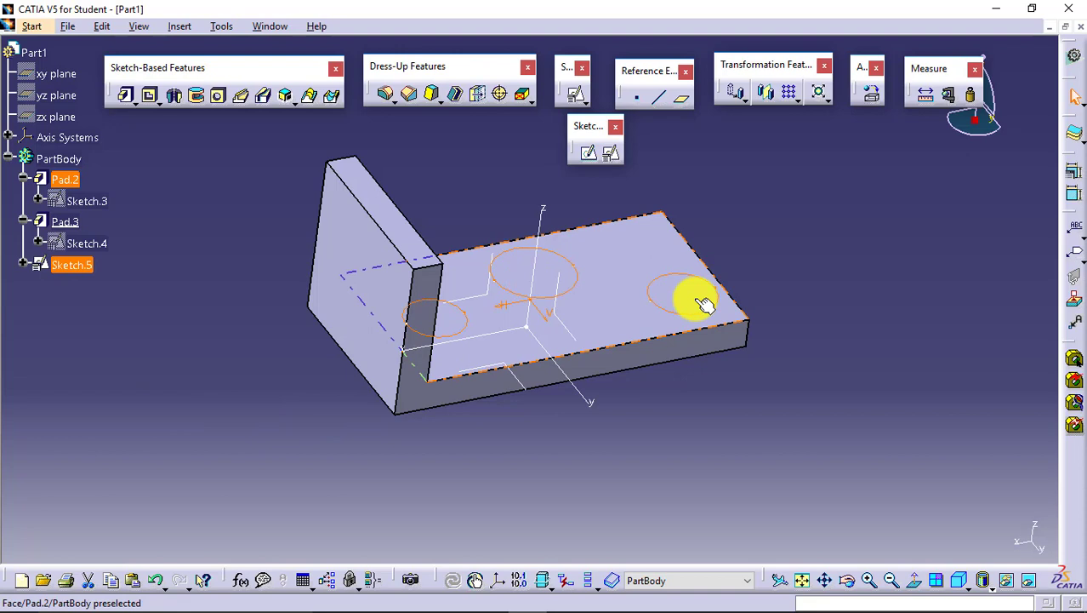
click(126, 95)
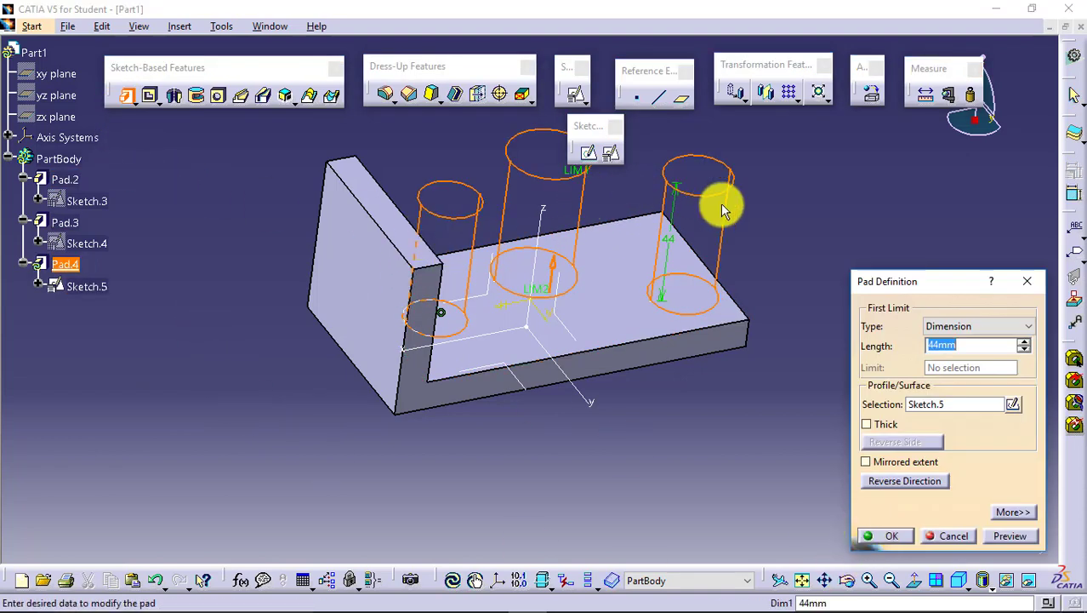
click(888, 535)
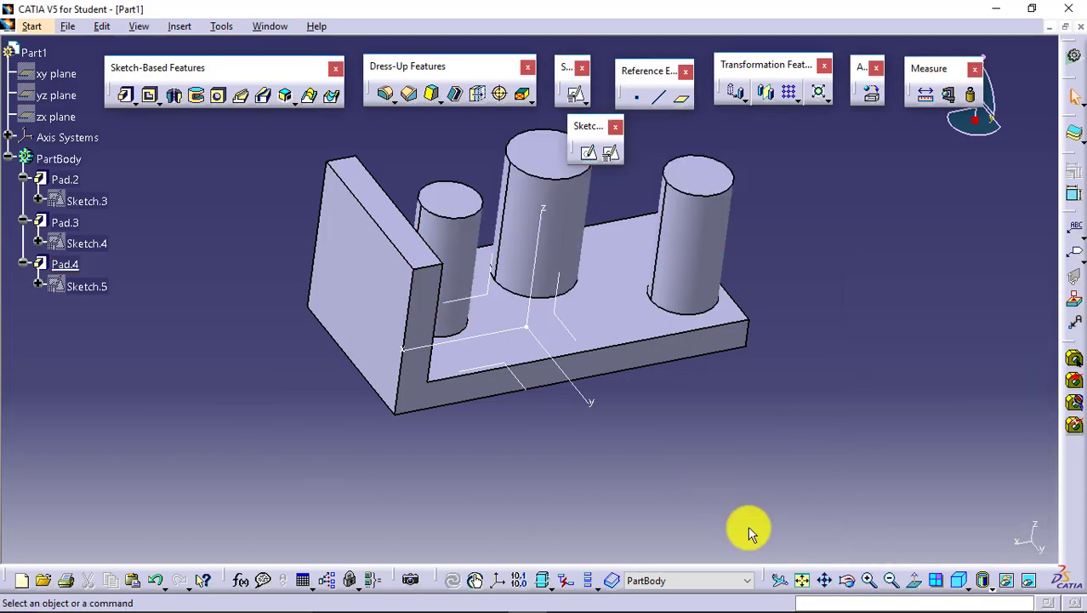
Step: Create a positioned sketch on the base's narrow end face opposite the vertical wall
click(101, 286)
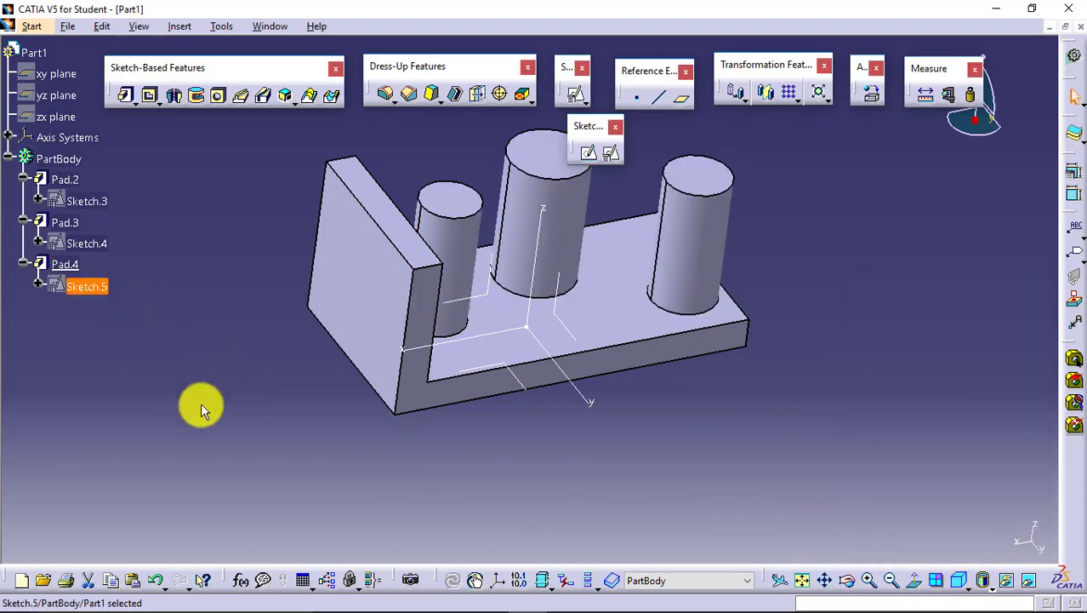
click(784, 456)
click(801, 581)
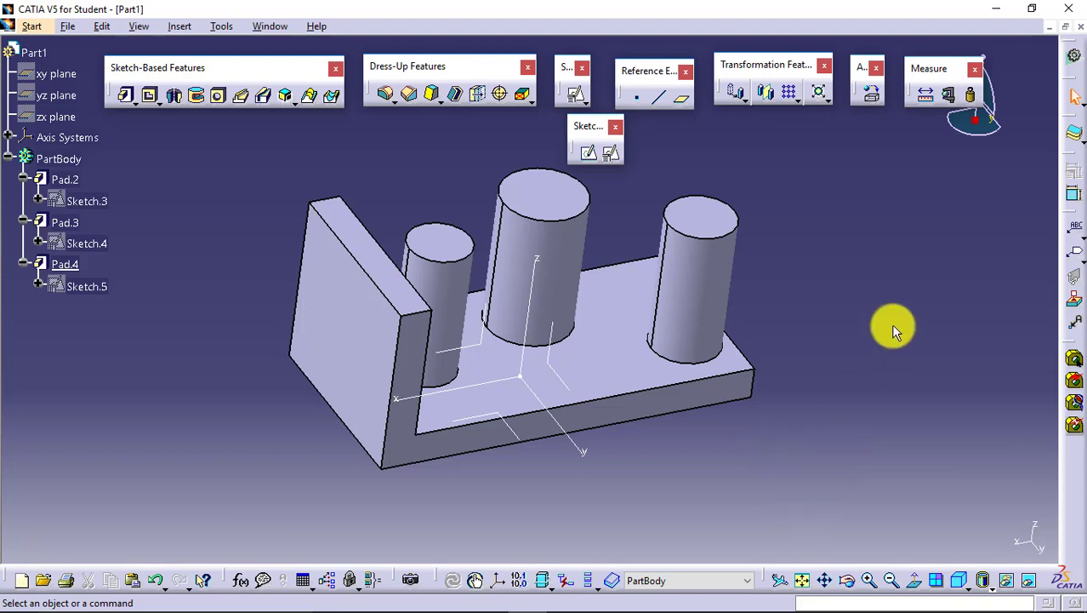
mouse_move(849, 567)
mouse_down()
mouse_move(771, 363)
mouse_move(594, 384)
mouse_move(510, 370)
mouse_move(595, 333)
mouse_up()
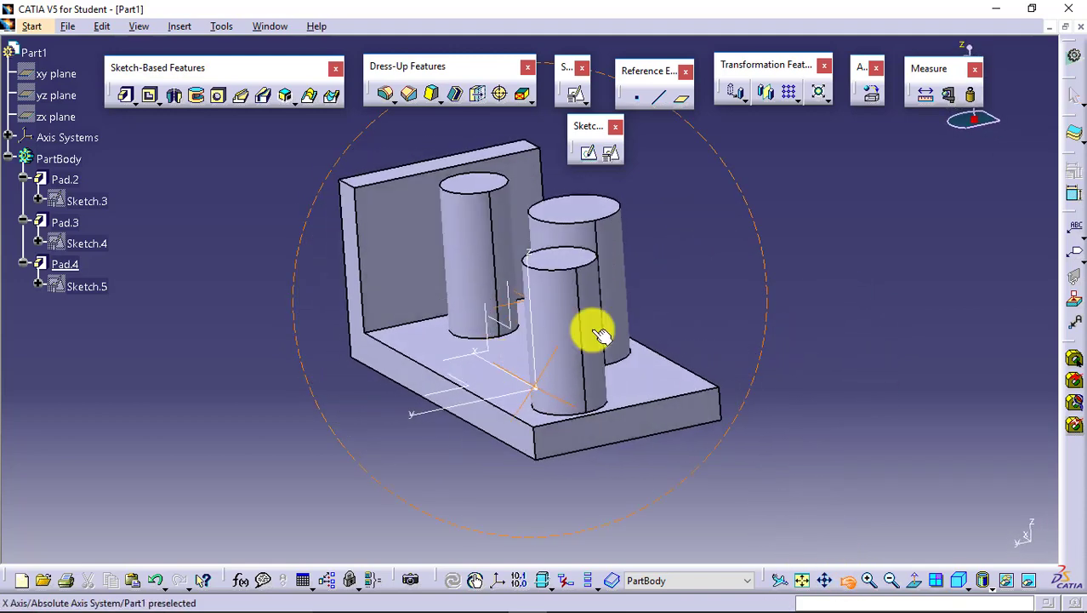
click(611, 153)
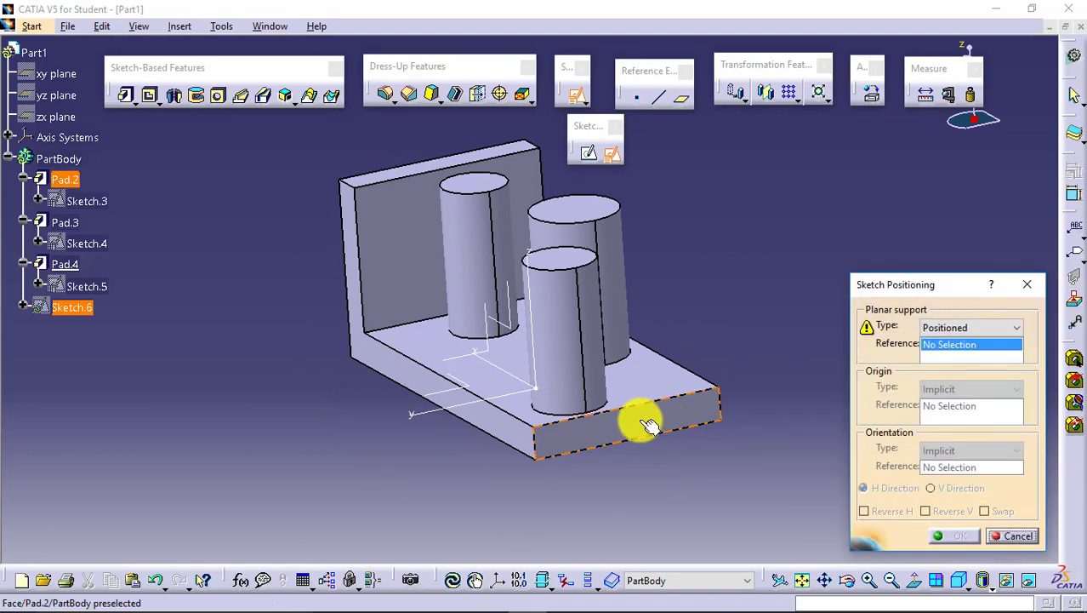
click(648, 425)
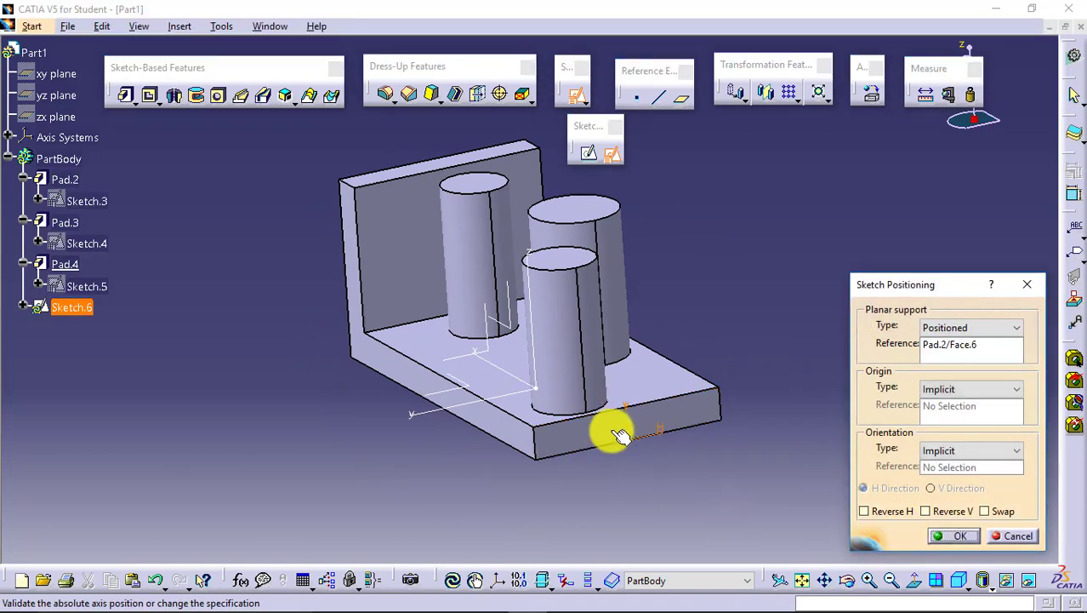
click(956, 535)
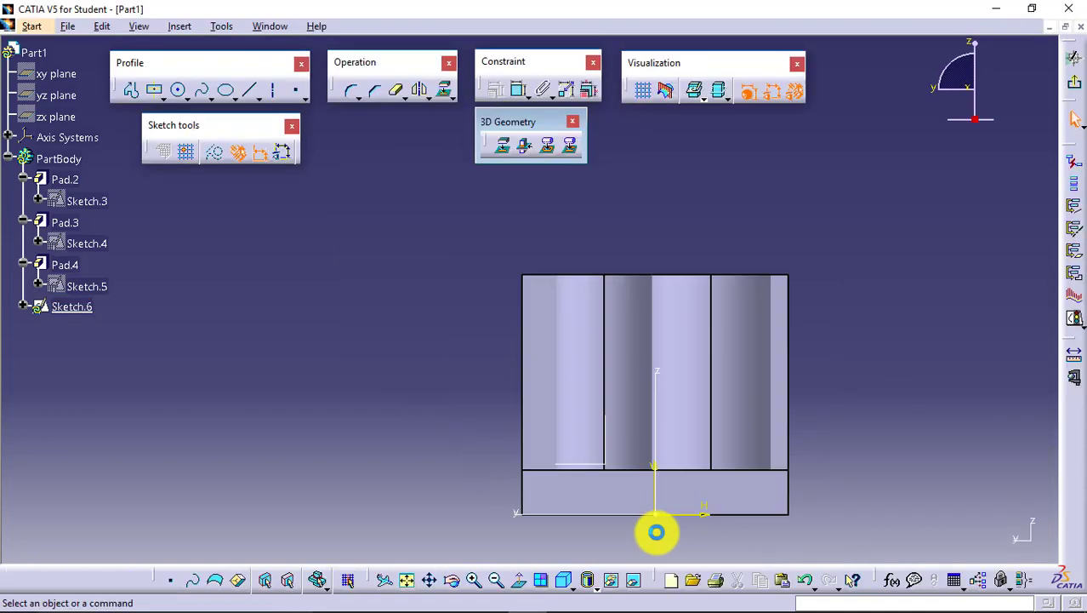
Step: Sketch a small circle above the base, left of the vertical axis and in front of the cylinders, and exit the sketch
click(182, 90)
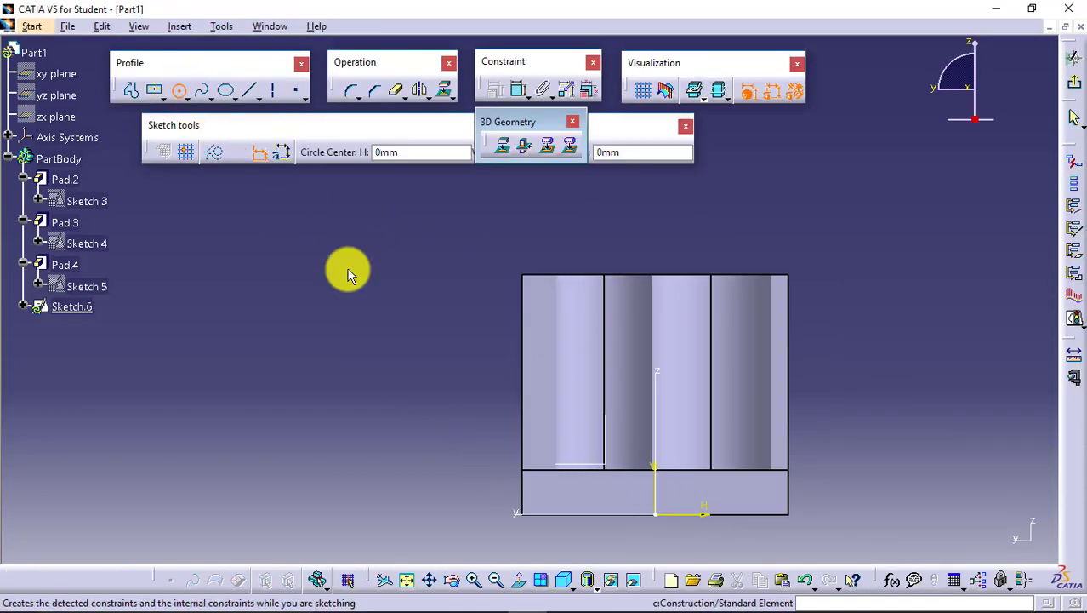
click(624, 338)
click(630, 365)
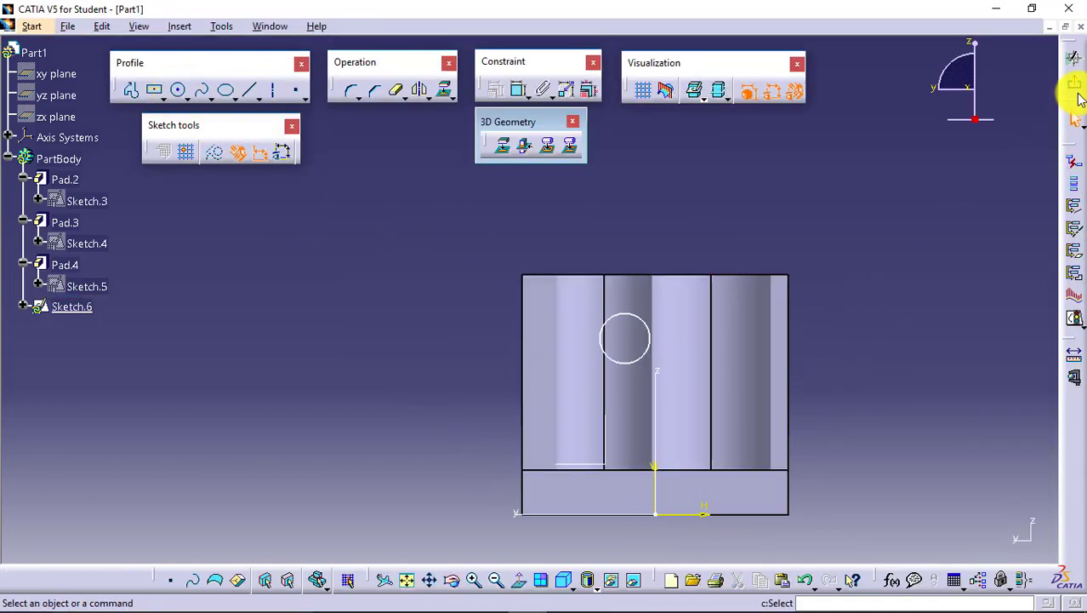
click(1073, 82)
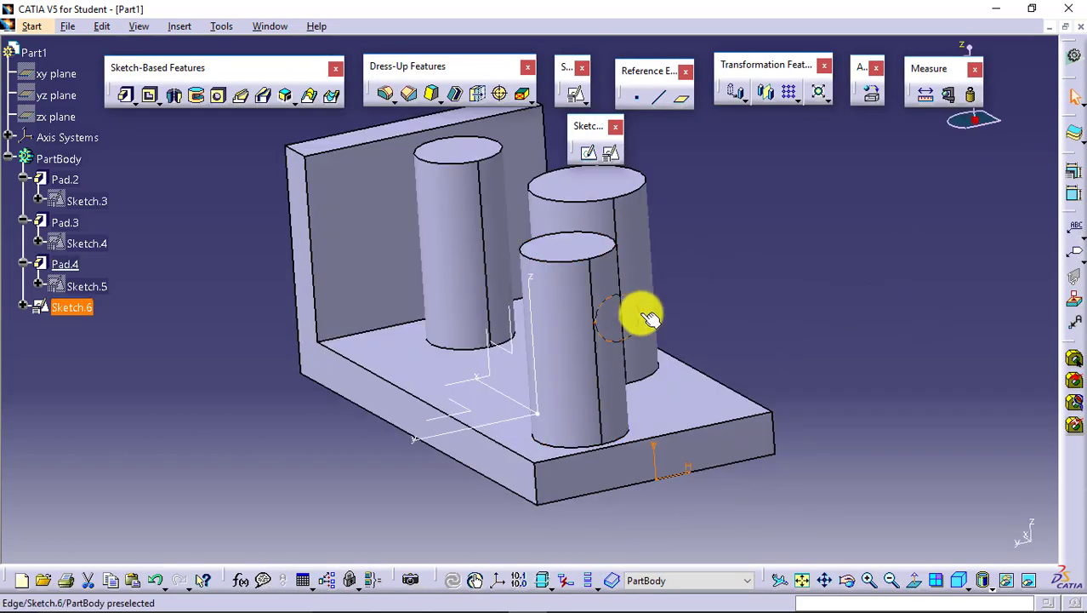
click(876, 386)
Step: Edit the three cylinders' pad and shorten its height slightly
click(848, 580)
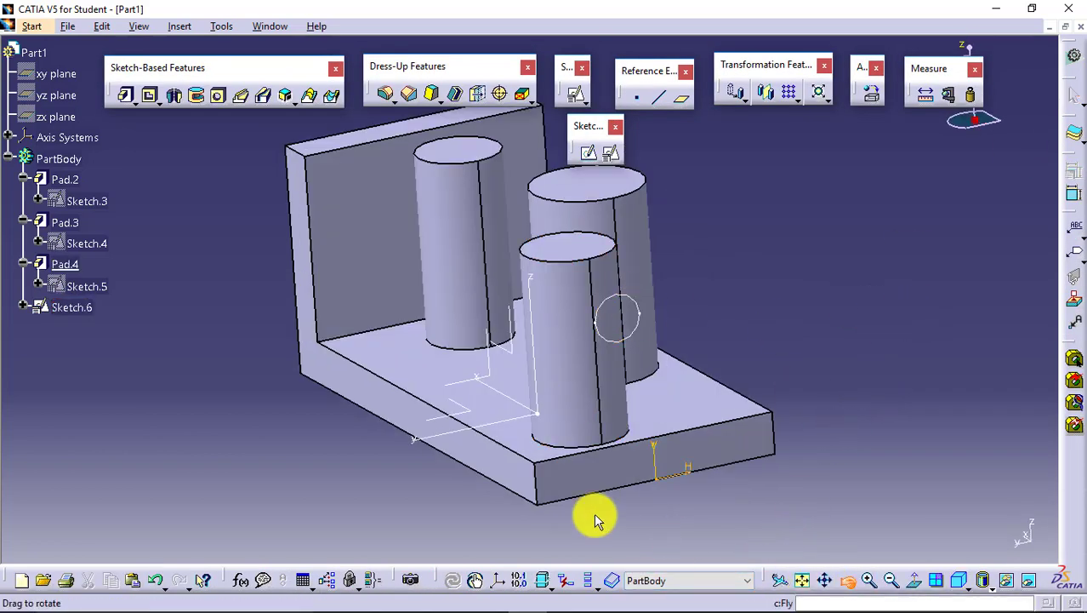
drag(506, 424, 646, 432)
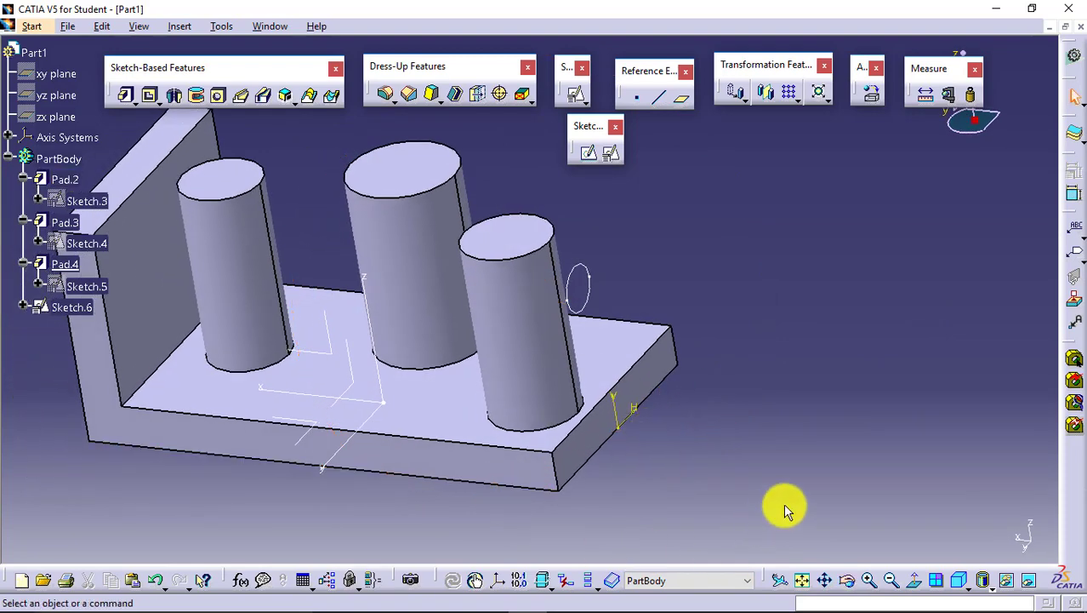
double_click(454, 262)
drag(401, 197, 402, 219)
click(897, 533)
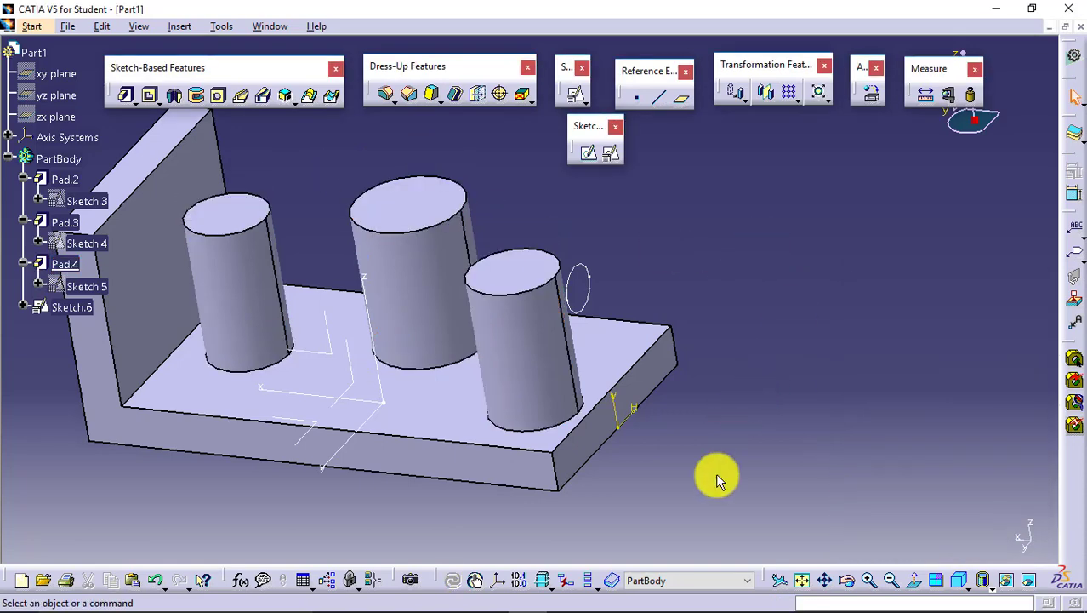
Step: Start a pad from the small circle, reverse it toward the vertical wall and stretch its length to about 156 mm
click(848, 582)
drag(672, 407, 427, 347)
middle_drag(499, 372, 696, 305)
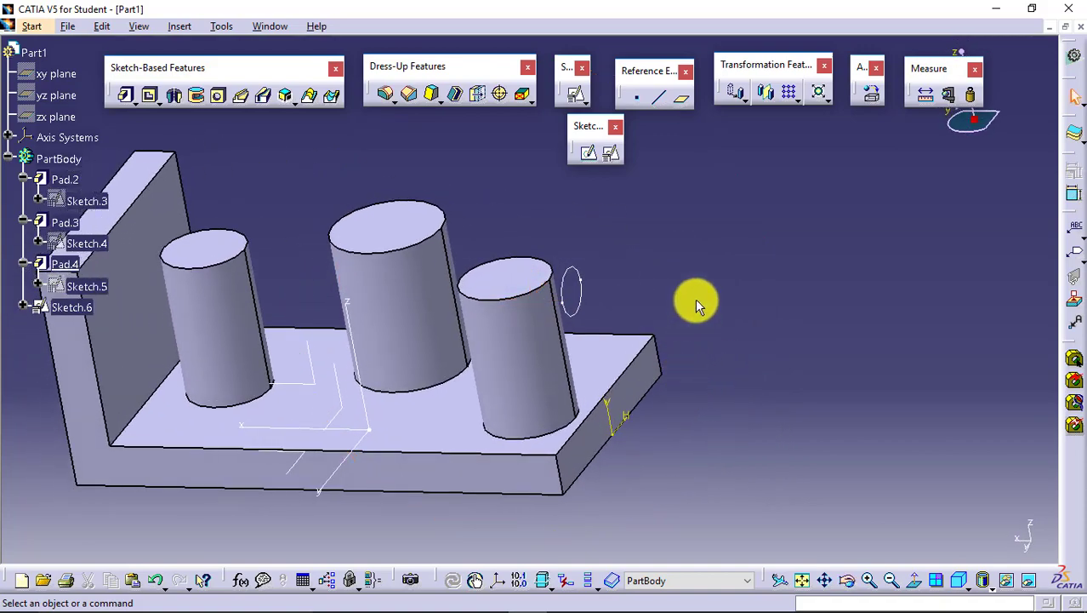
click(803, 580)
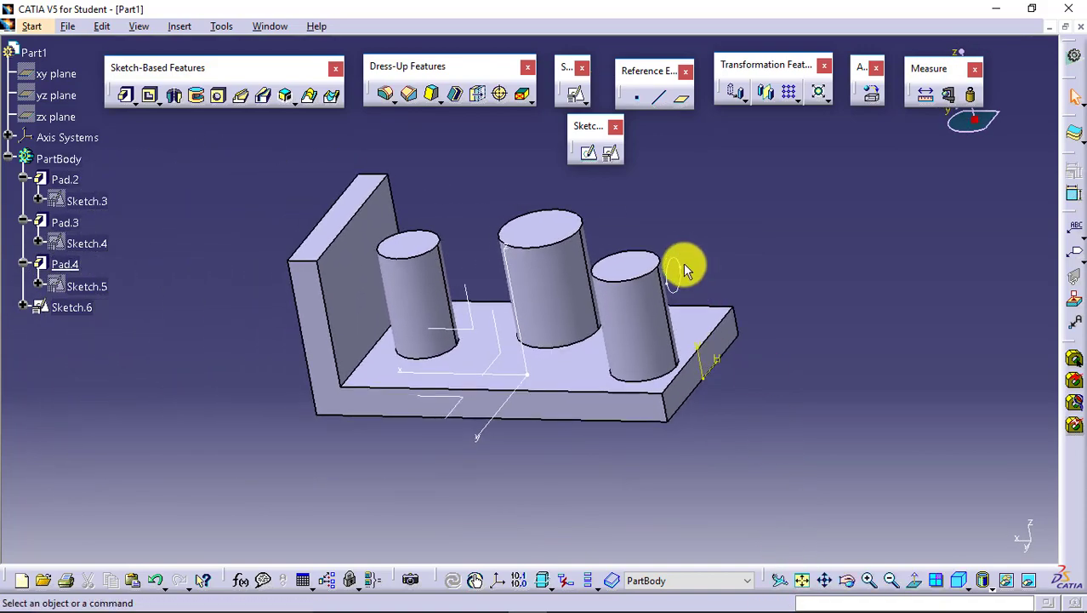
click(683, 271)
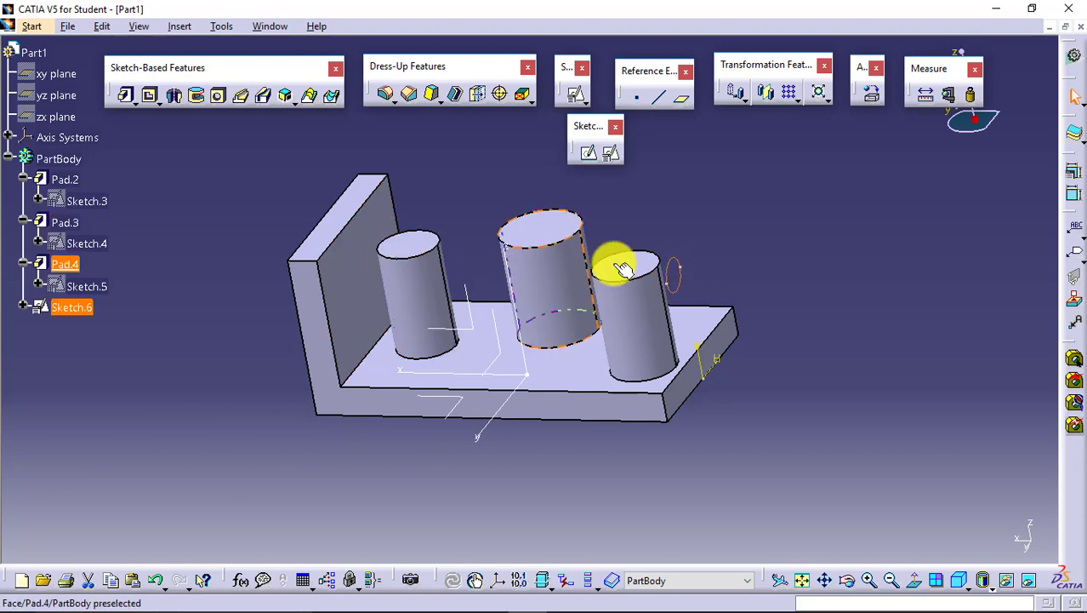
click(125, 95)
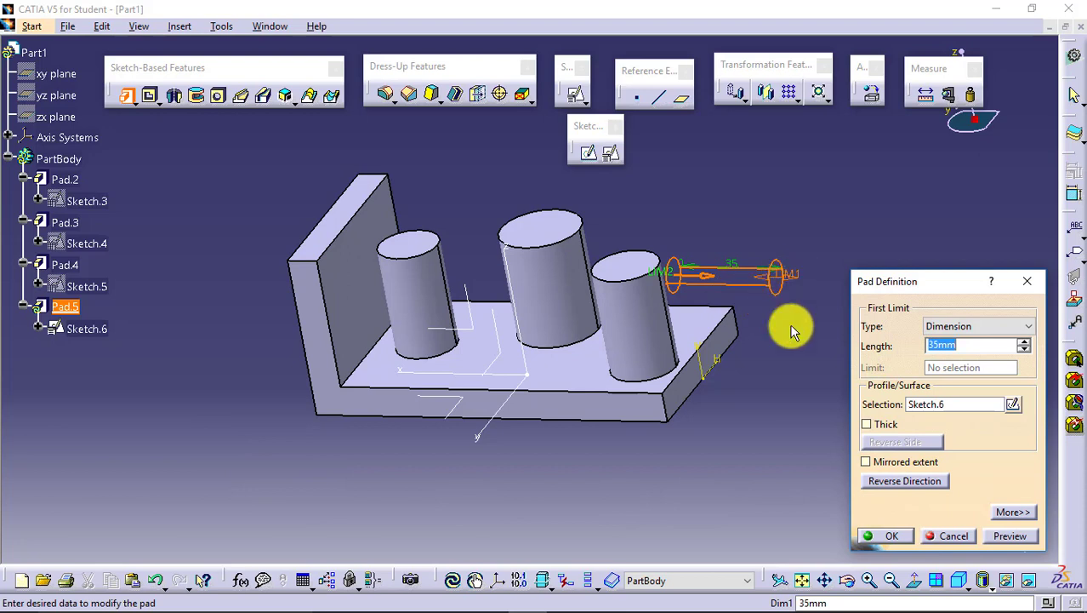
click(917, 483)
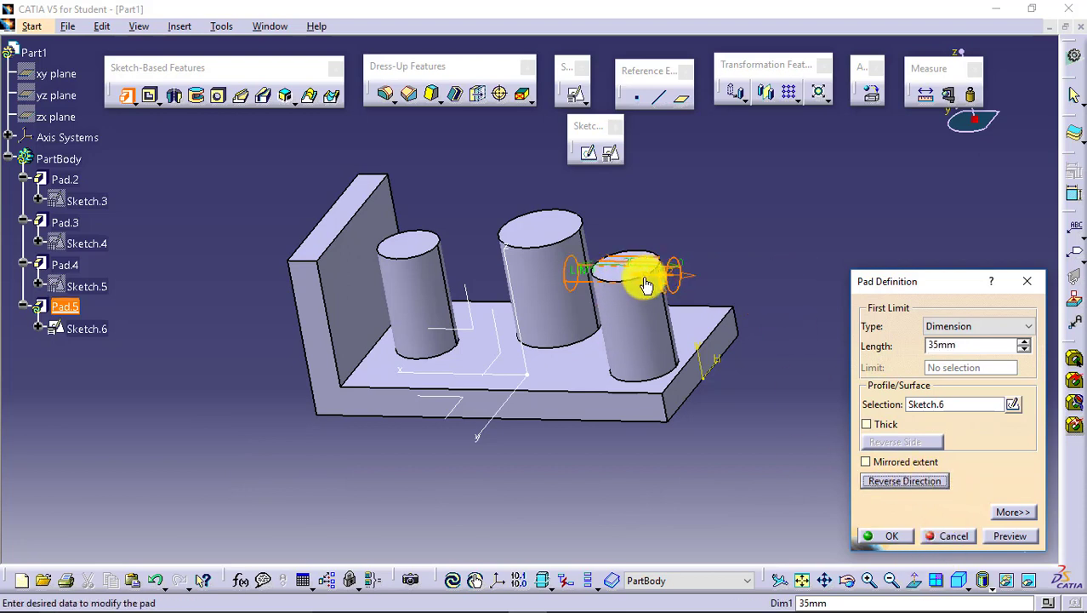
drag(568, 267, 234, 291)
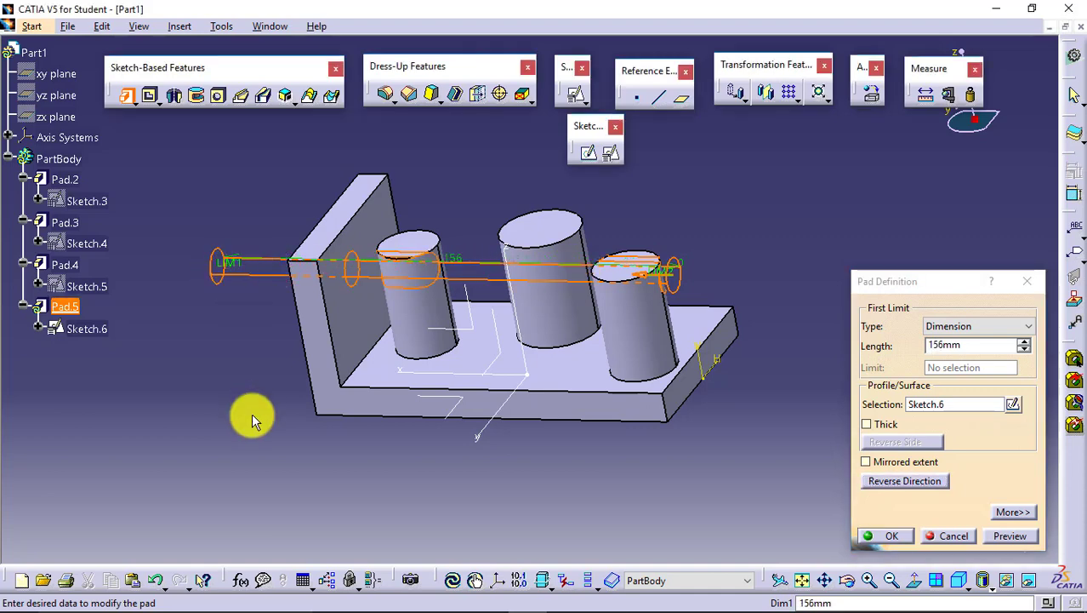
Step: Set the horizontal pad's first limit to Up to next, preview it and complete the pad
drag(957, 274, 931, 153)
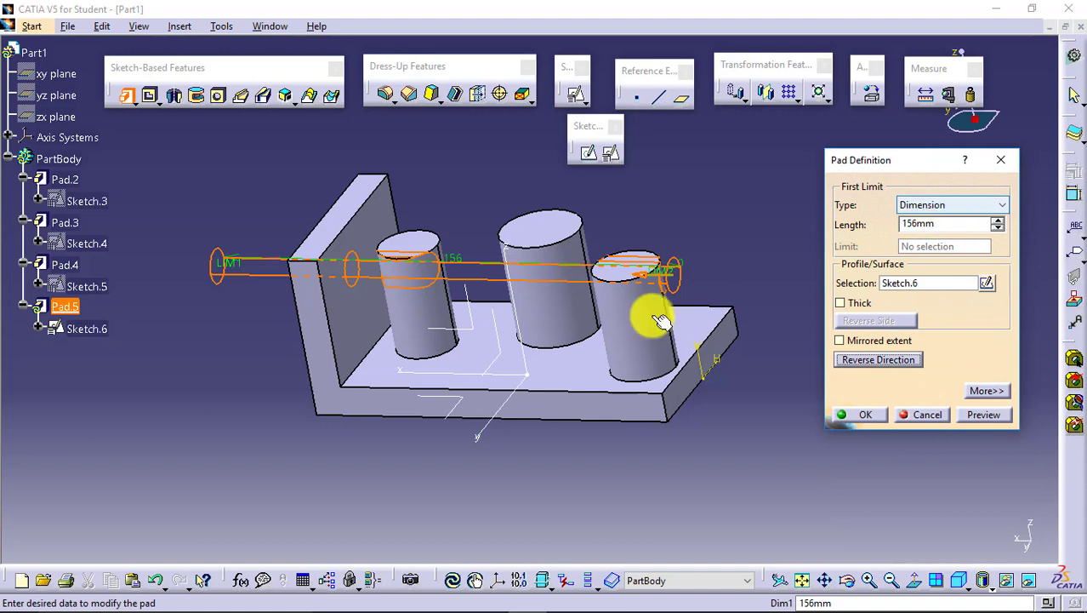
click(960, 208)
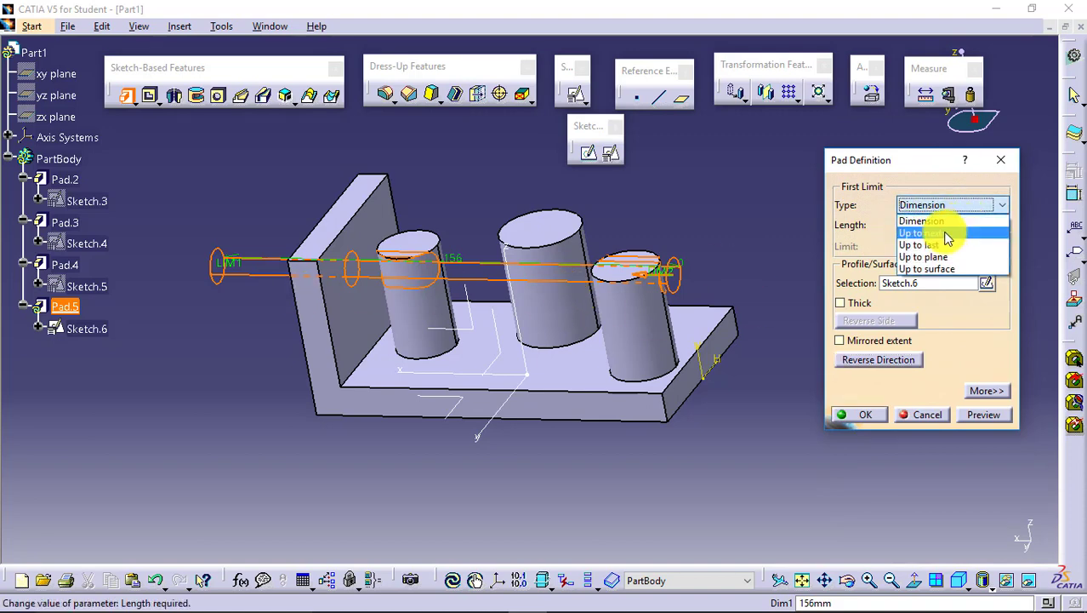
click(946, 235)
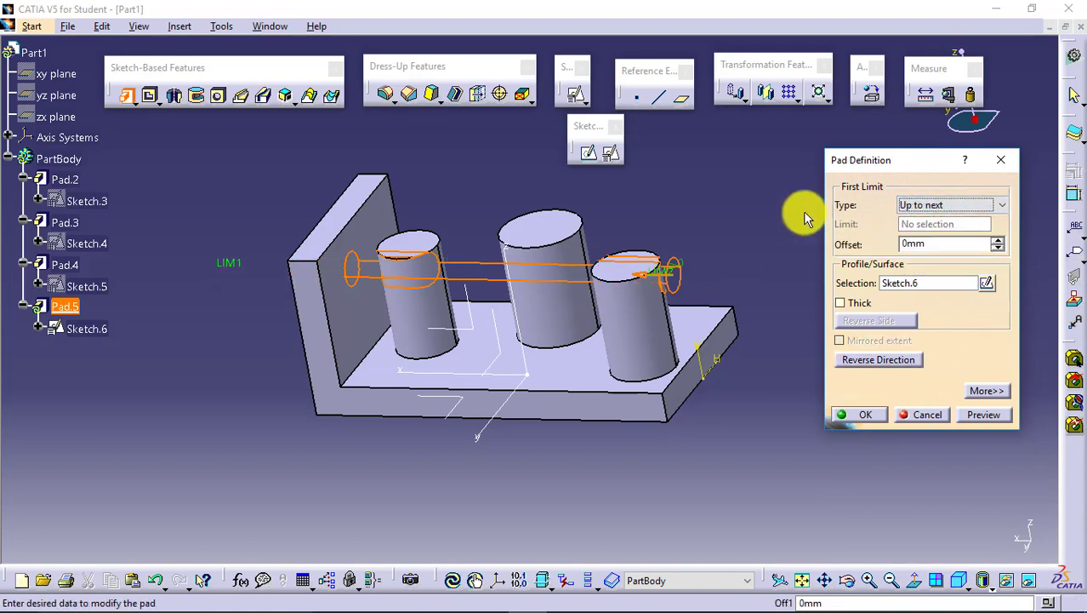
click(981, 414)
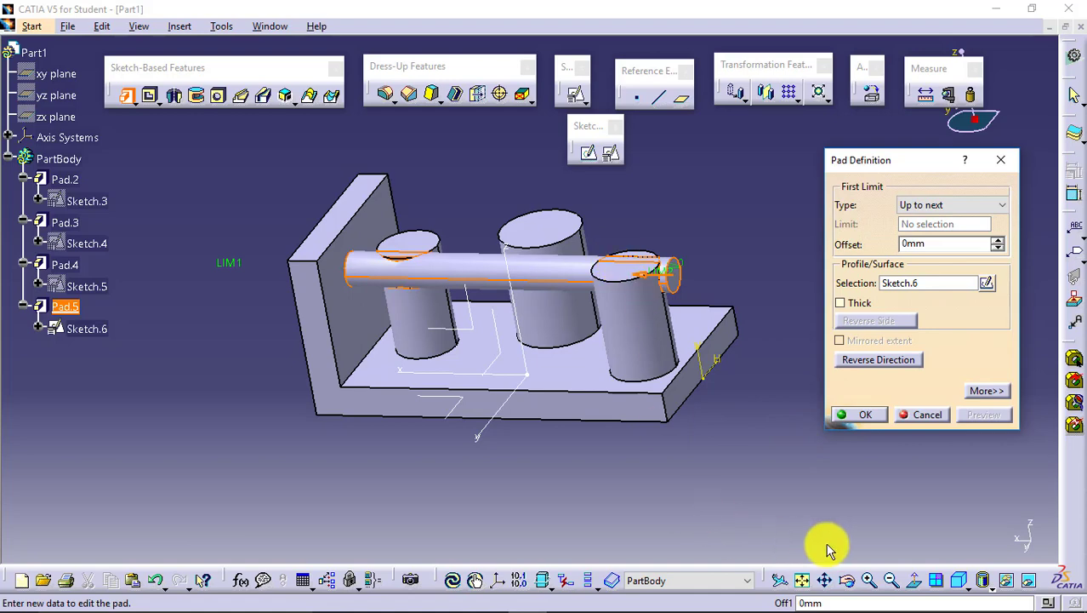
click(867, 581)
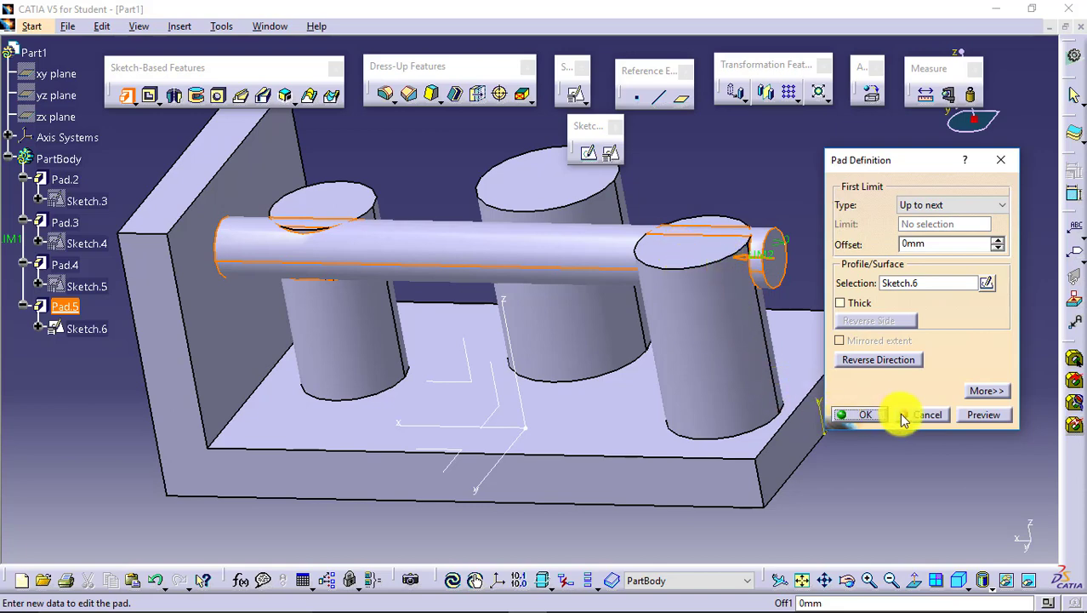
click(862, 415)
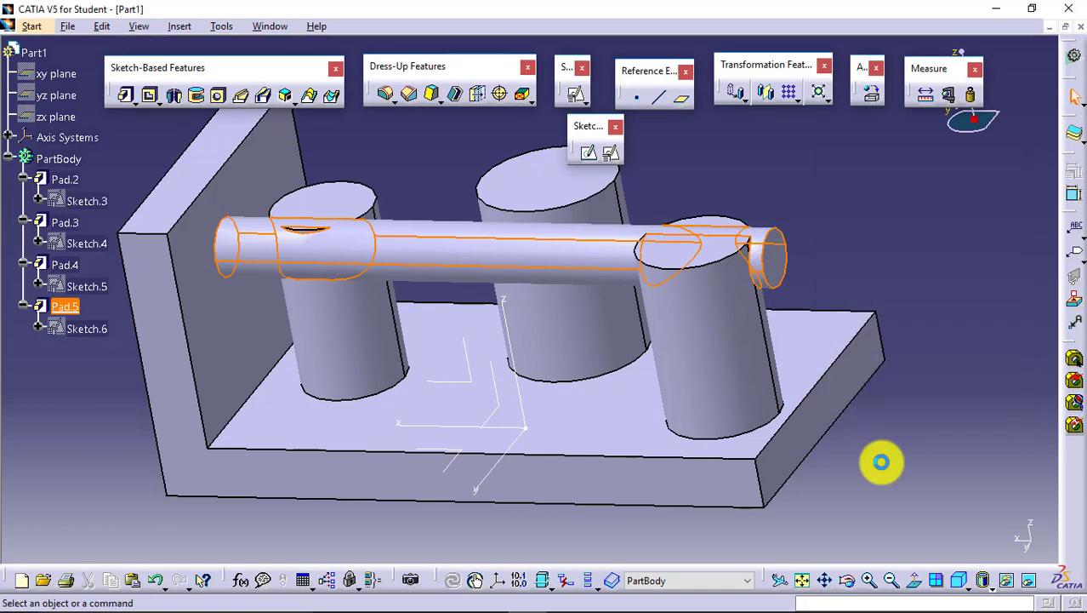
Step: Edit the horizontal pad's sketch, move the circle slightly down and left below the cylinder tops, and exit the sketch
double_click(94, 328)
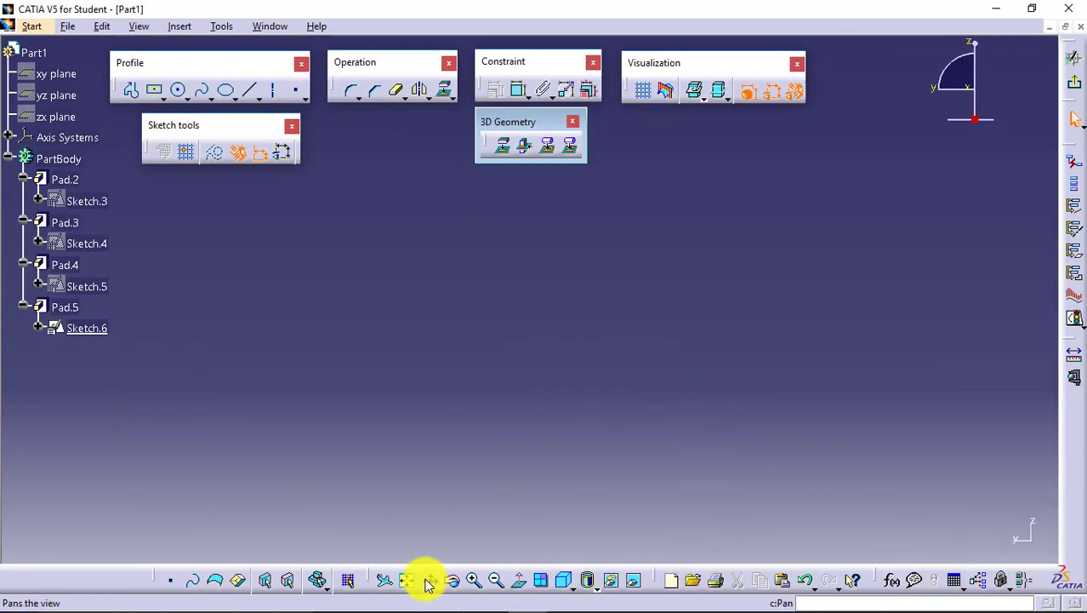
click(405, 579)
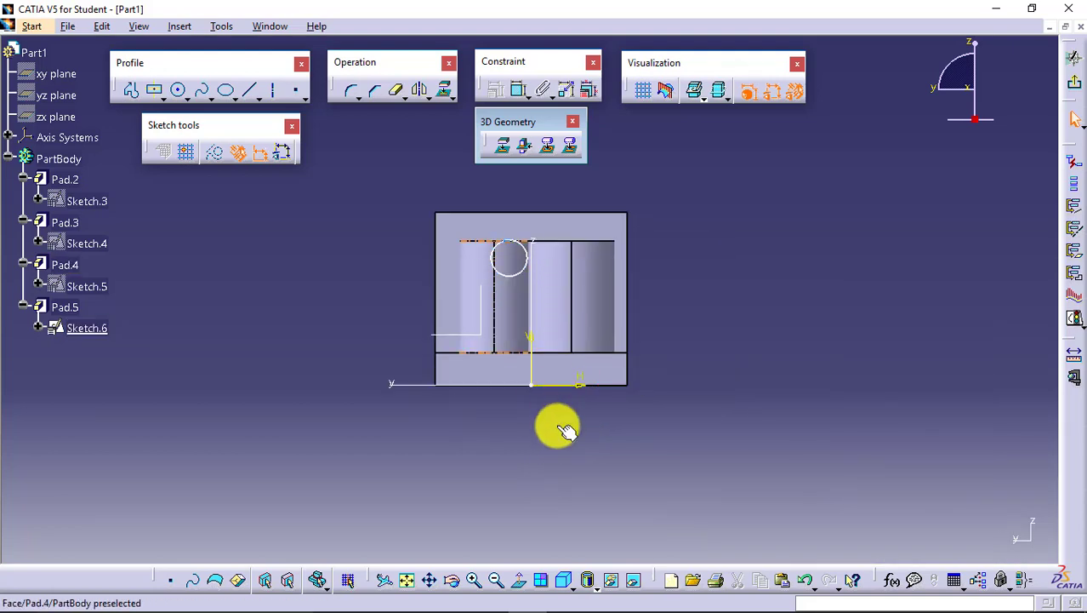
click(479, 579)
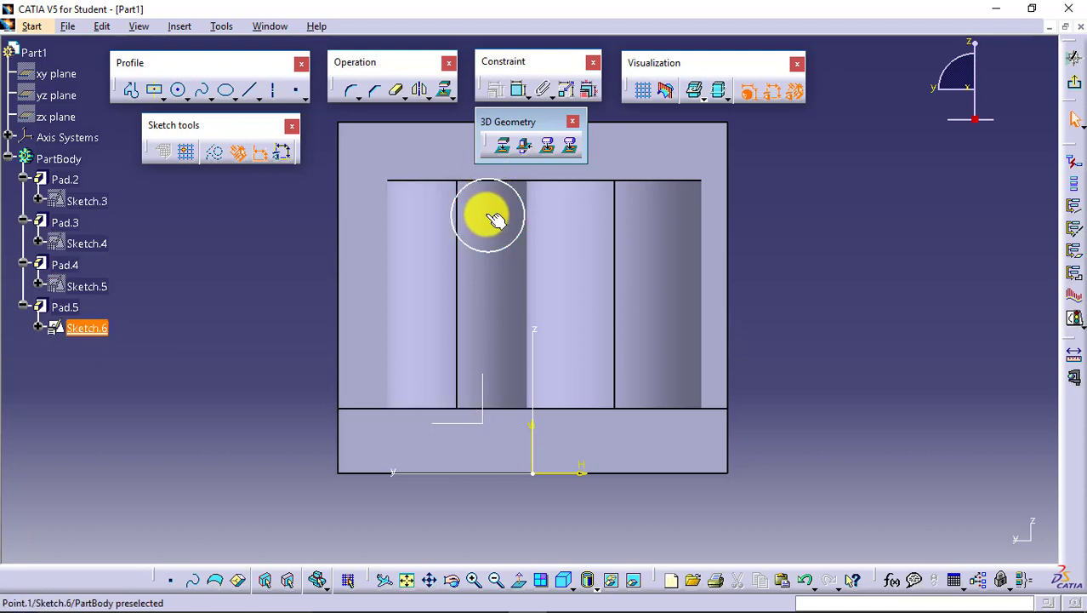
drag(499, 220, 468, 246)
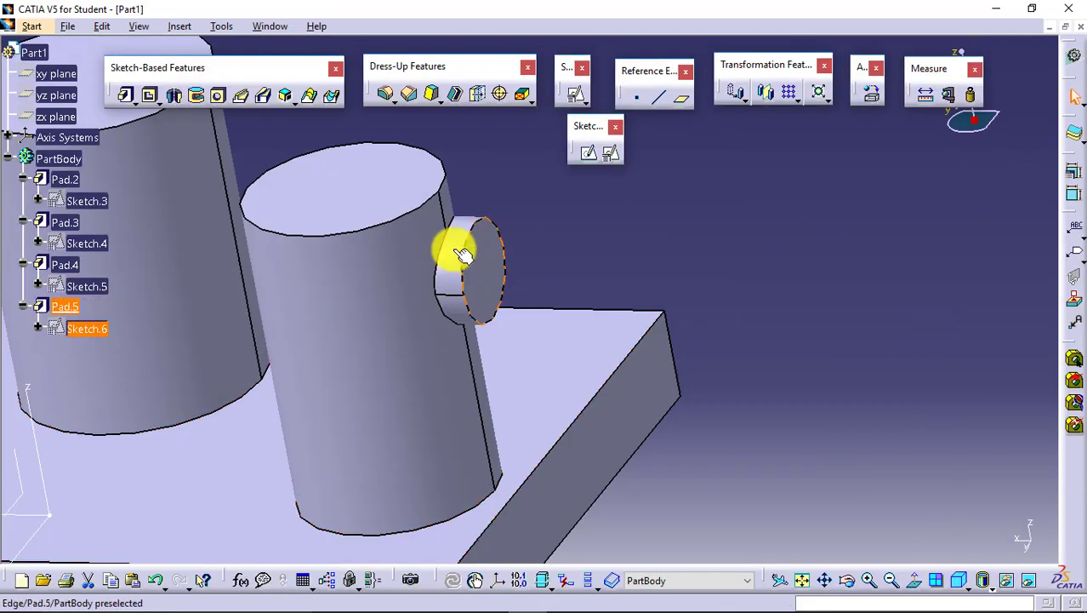
click(802, 580)
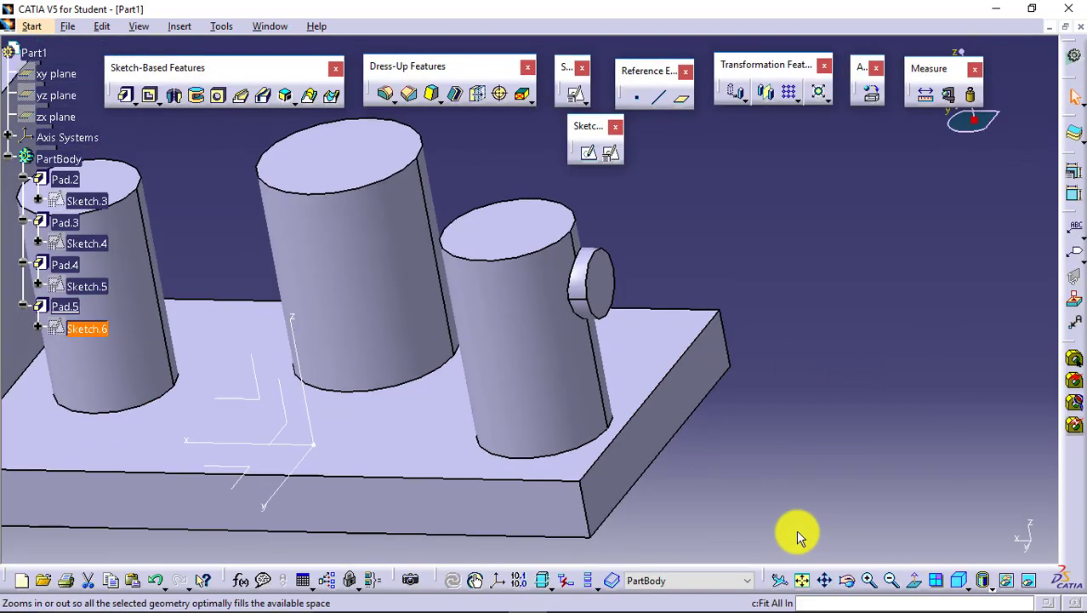
click(653, 294)
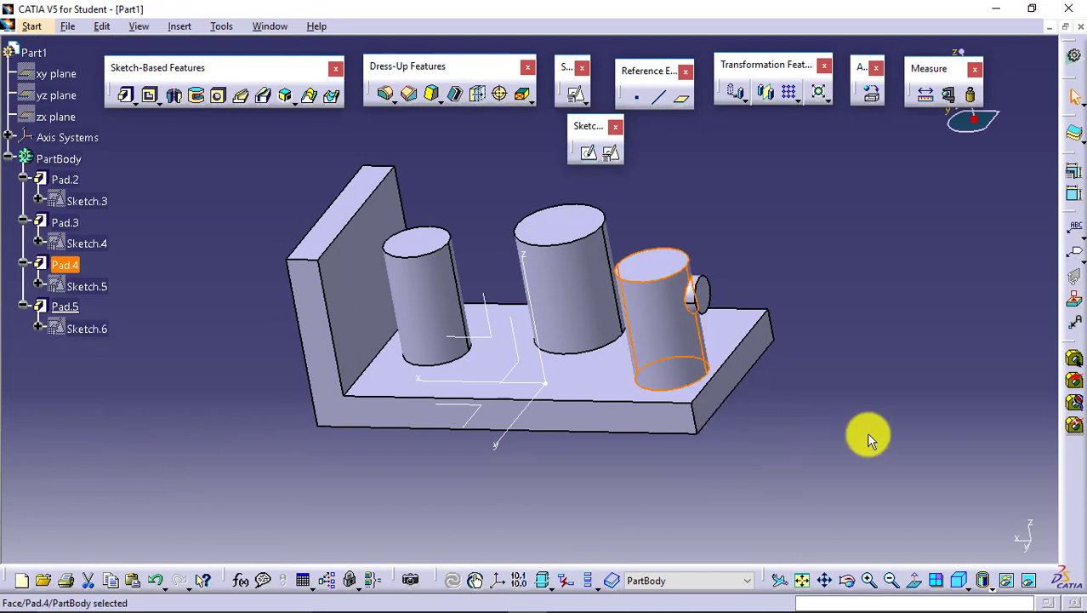
Step: Edit the horizontal pad, change its first limit to Up to last and preview it
double_click(704, 294)
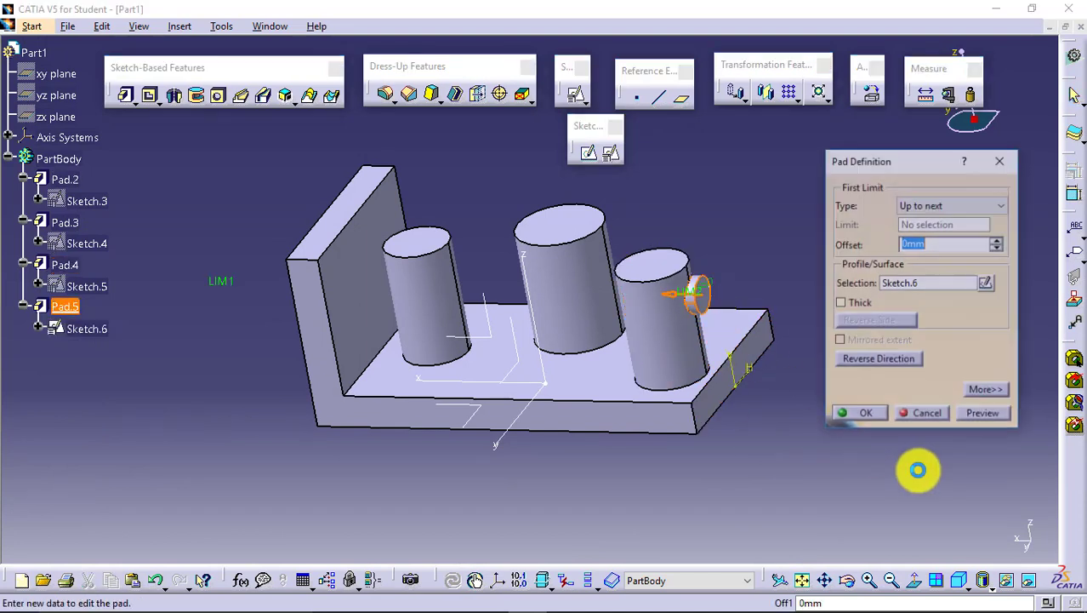
click(970, 212)
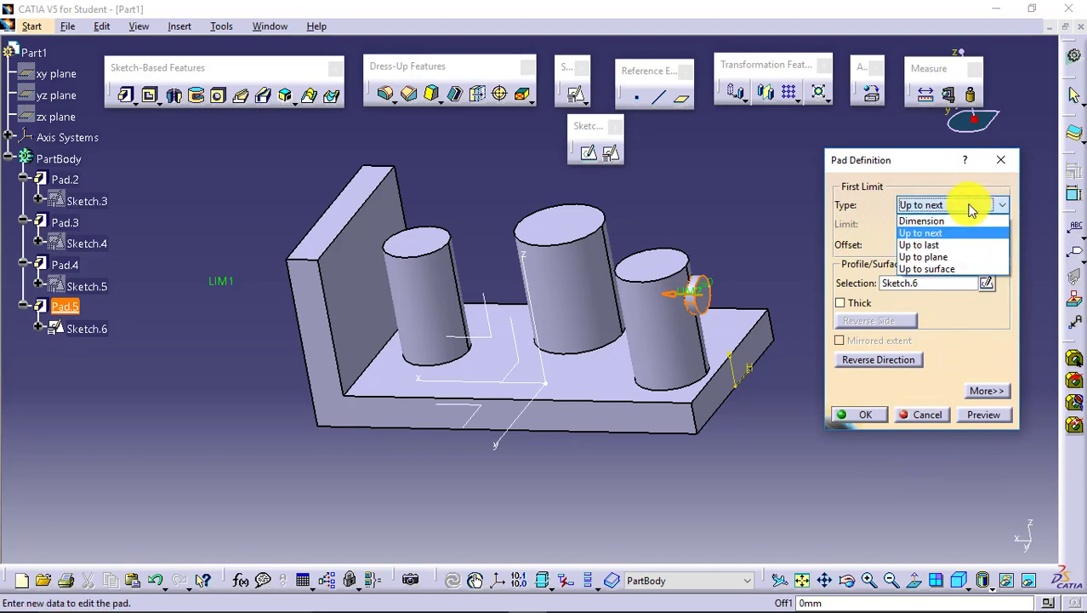
click(945, 246)
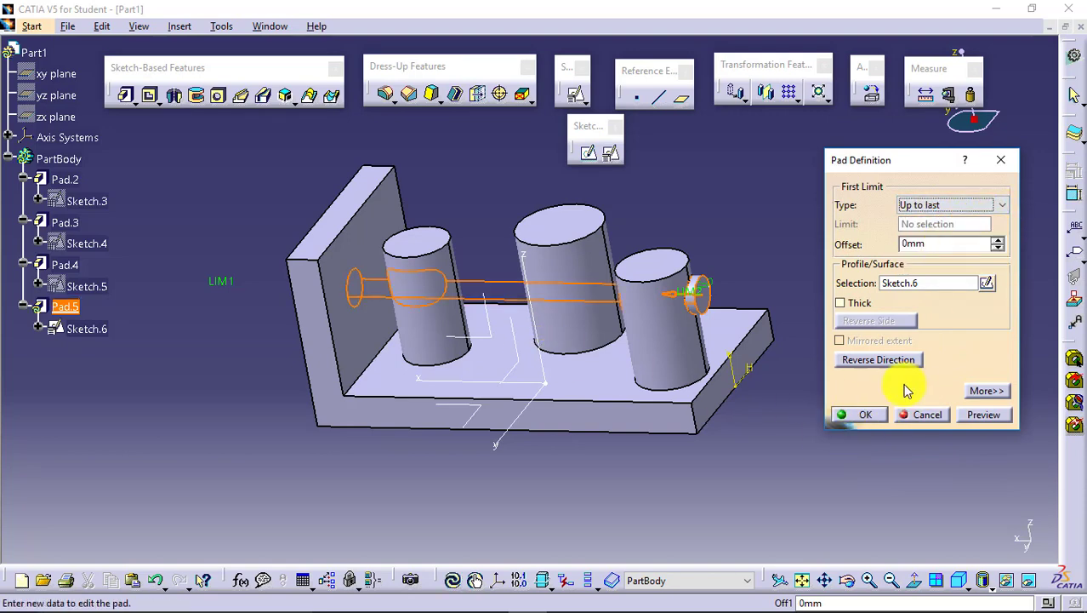
click(979, 417)
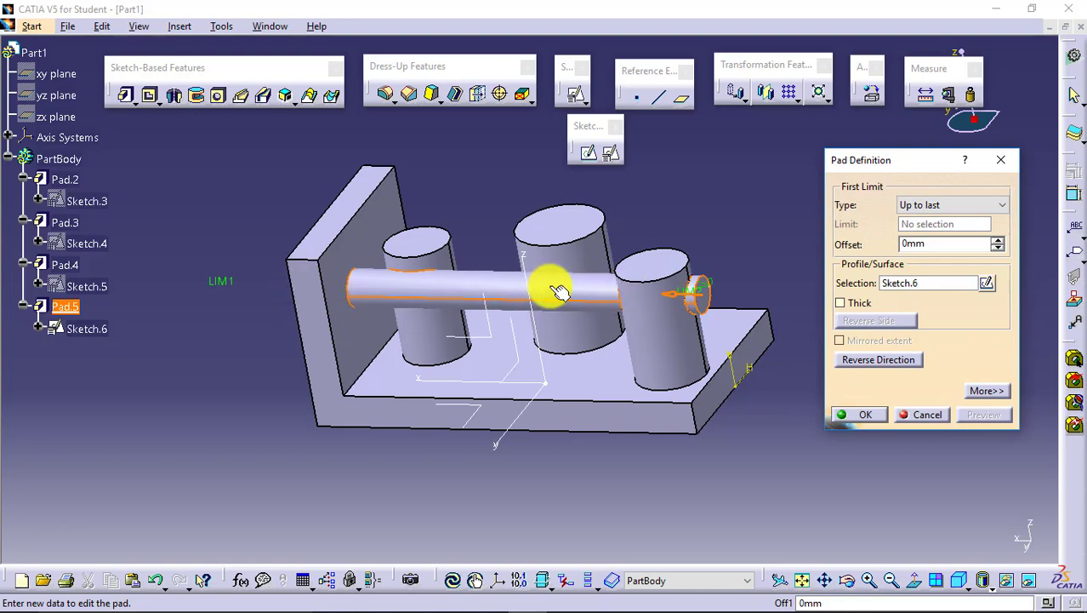
Step: Change the pad's limit to Up to plane using the absolute axis system's yz plane, and preview it
click(934, 208)
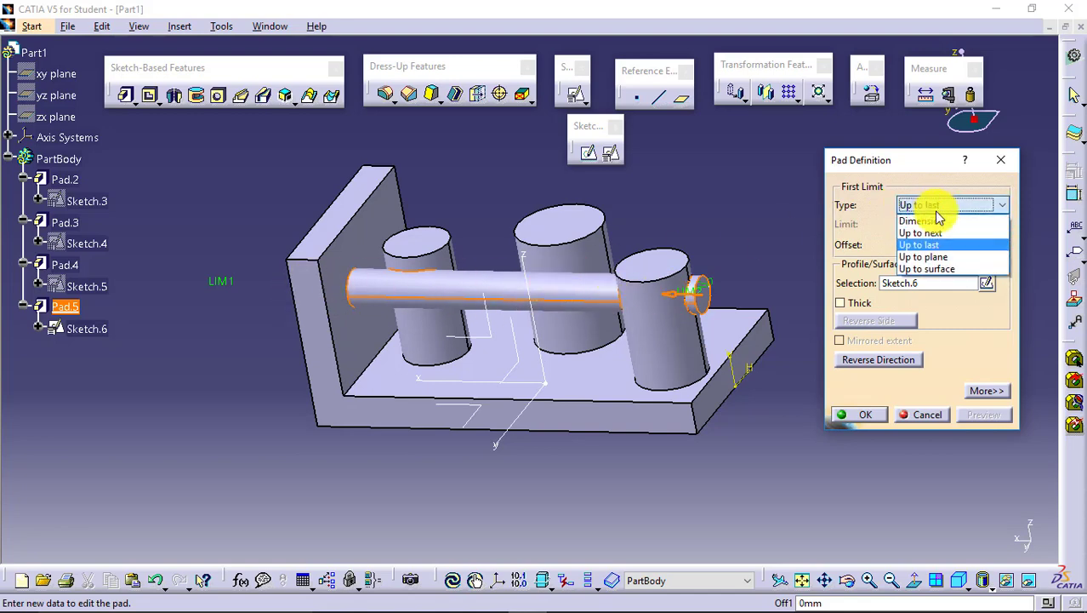
click(934, 257)
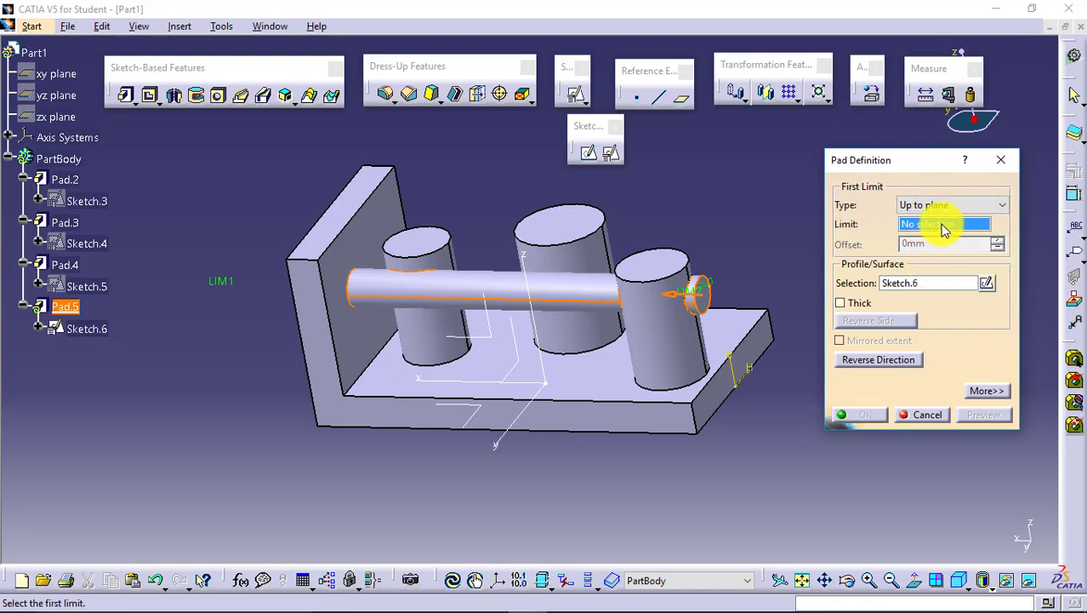
click(518, 333)
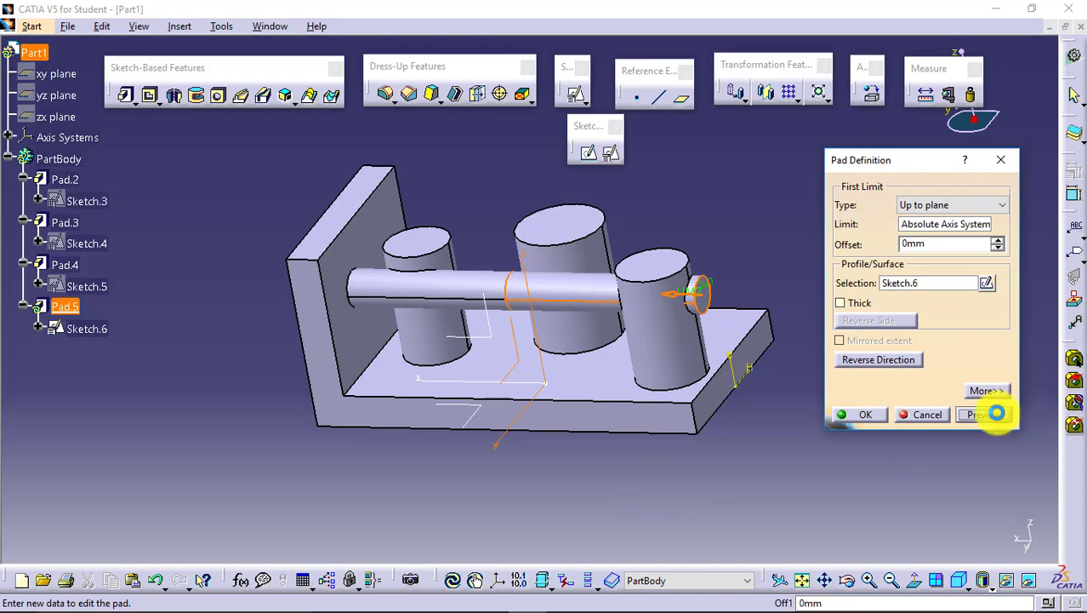
click(986, 415)
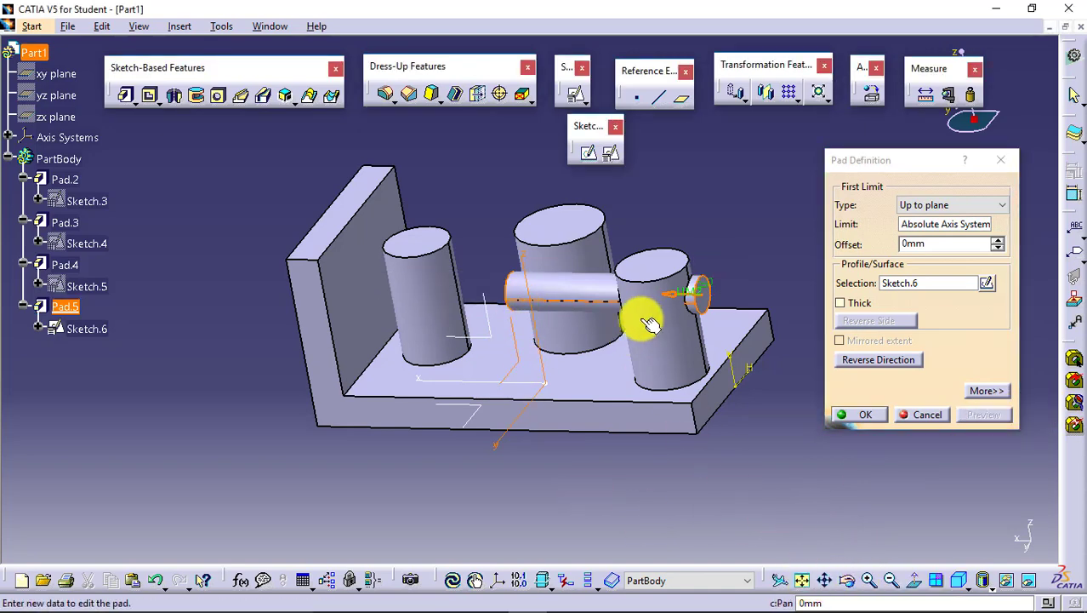
Step: Change the pad's limit type to Up to surface and try the middle cylinder's side face as the limit
click(953, 210)
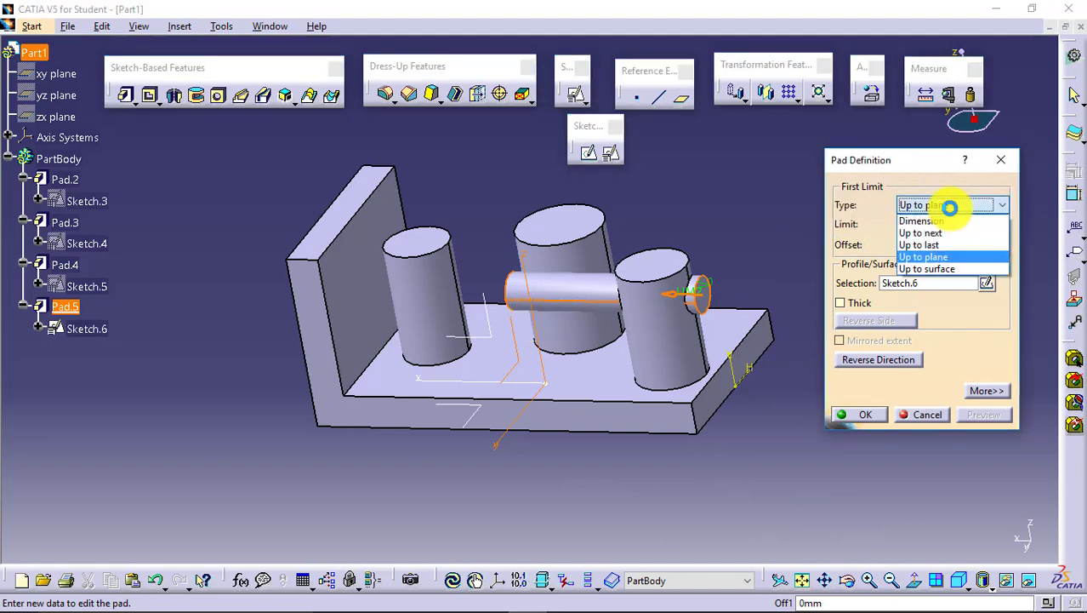
click(930, 271)
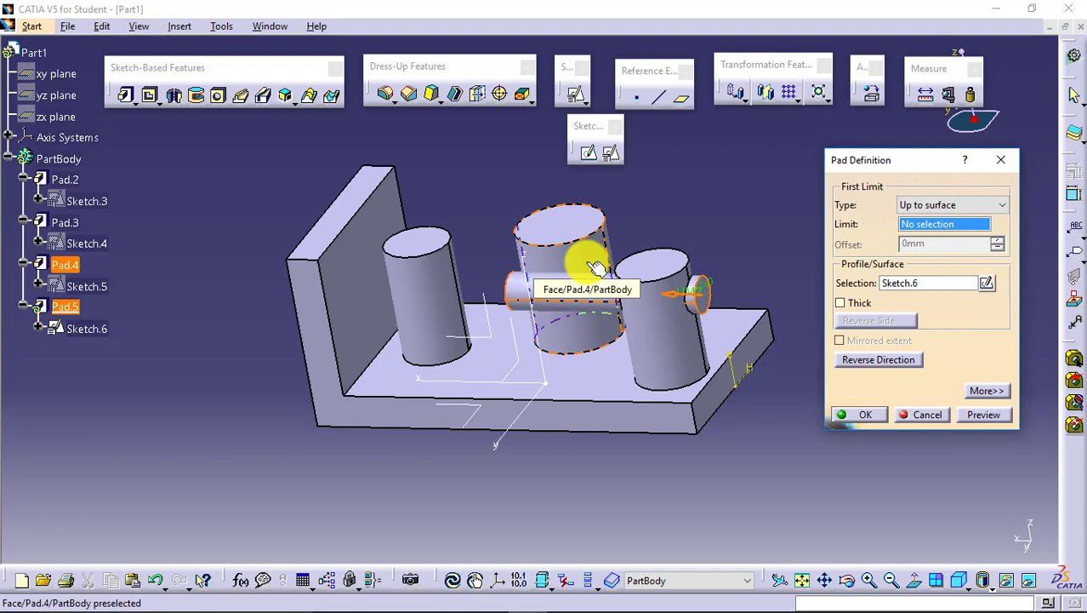
click(940, 206)
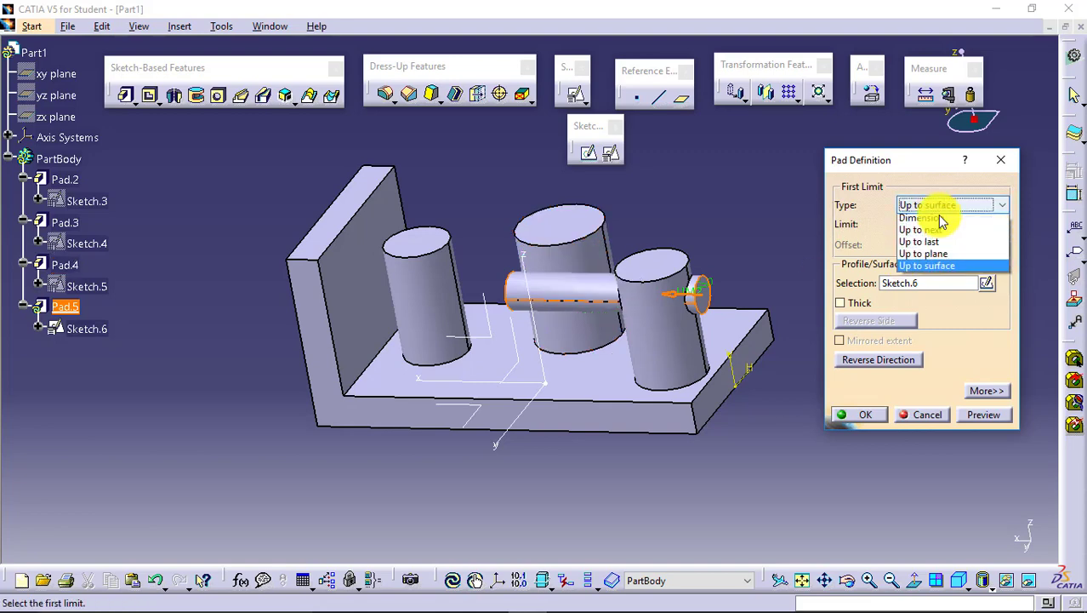
click(956, 269)
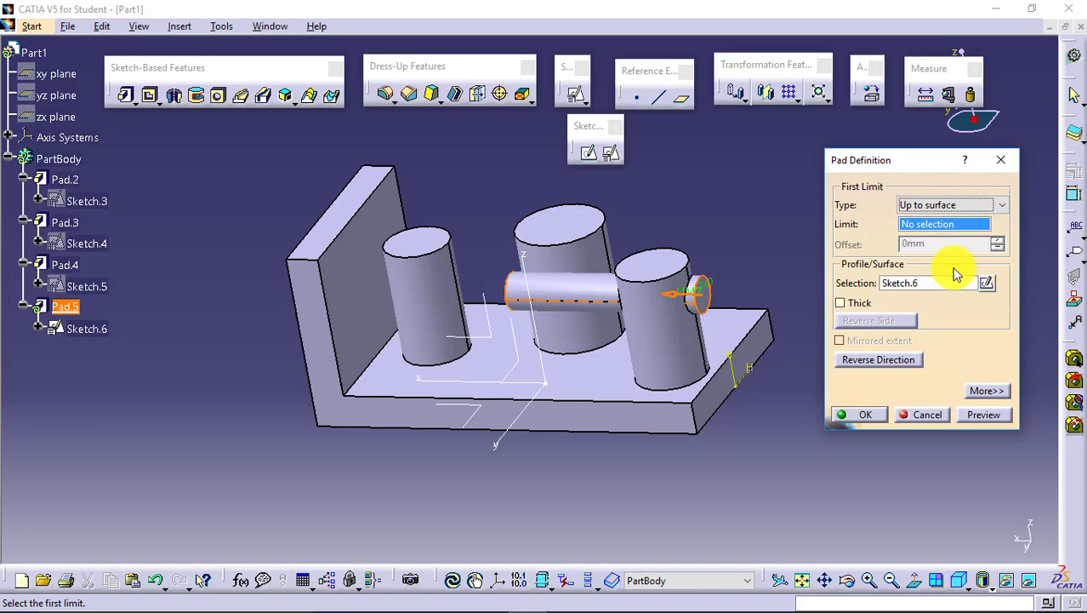
click(583, 254)
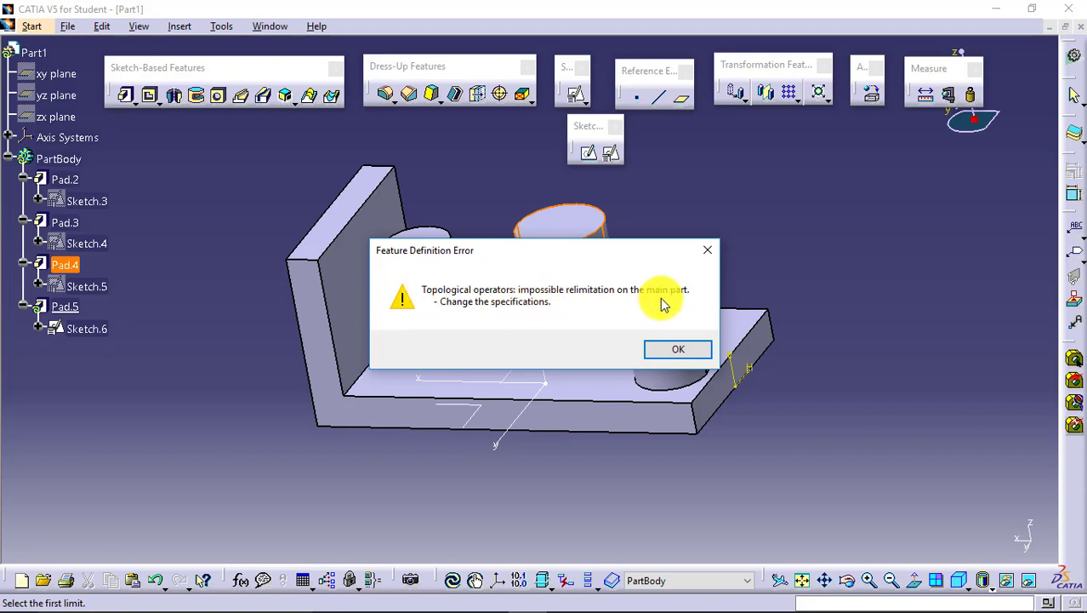
click(678, 351)
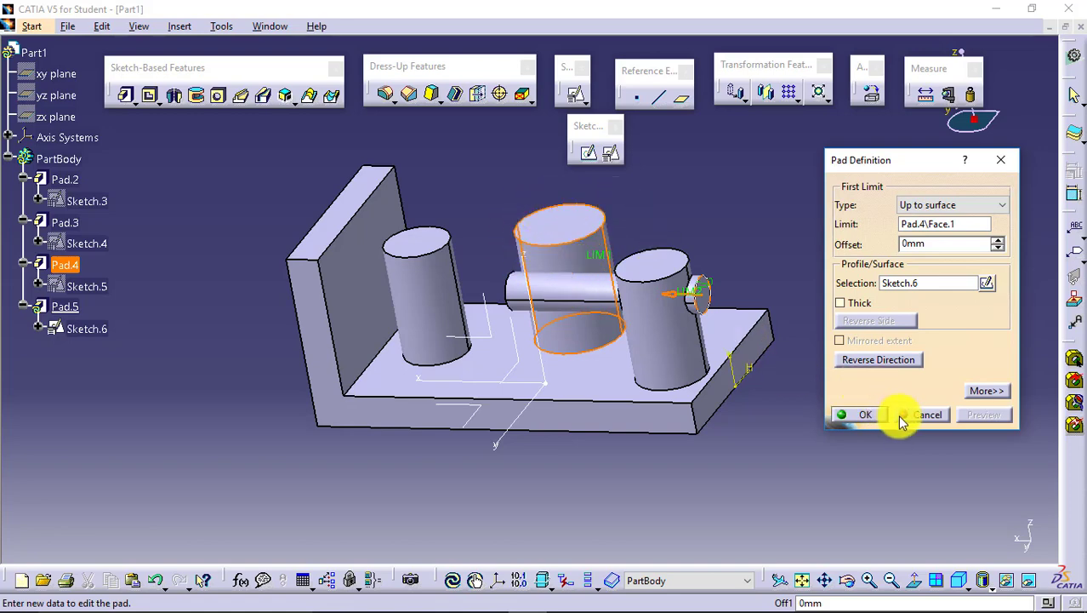
Step: Replace the pad's limiting surface with the vertical wall's inner face and confirm the pad
click(925, 225)
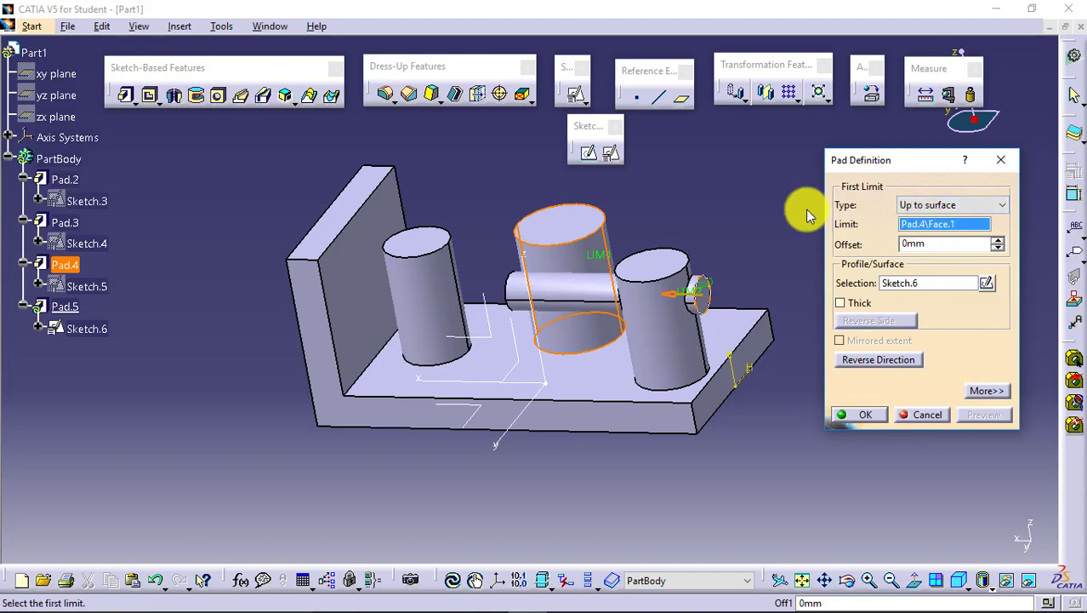
click(354, 281)
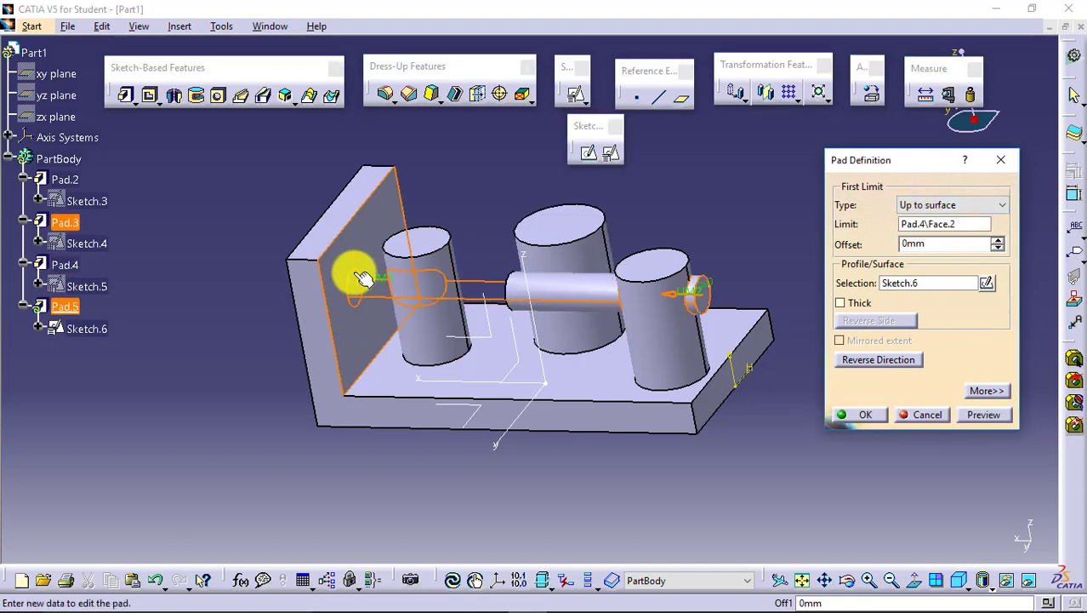
click(864, 415)
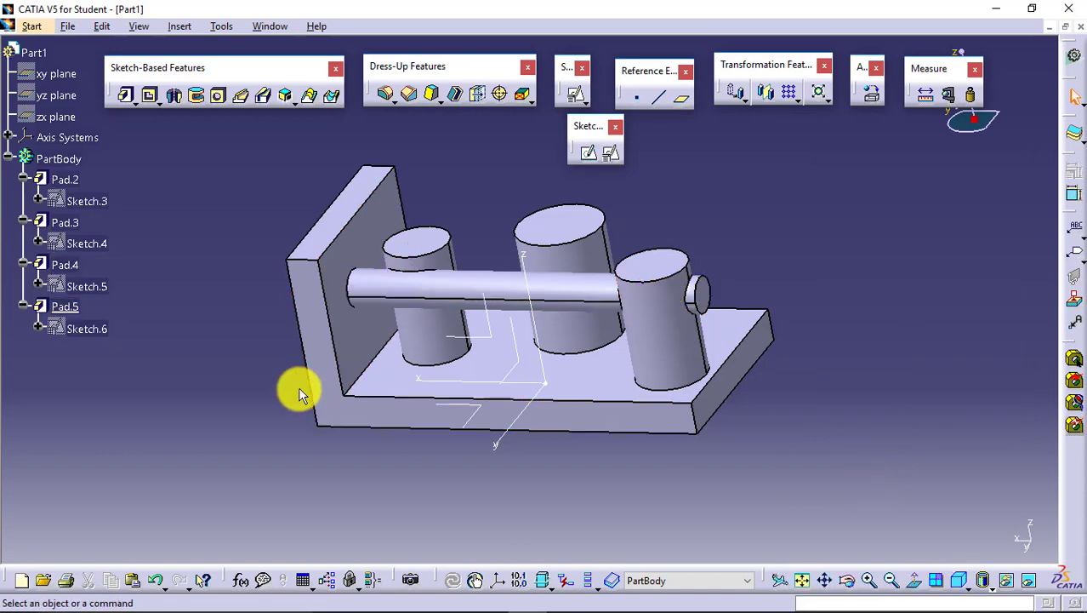
Step: Review the limit types offered for the horizontal circular pad's second limit and leave the pad definition without applying changes
double_click(66, 306)
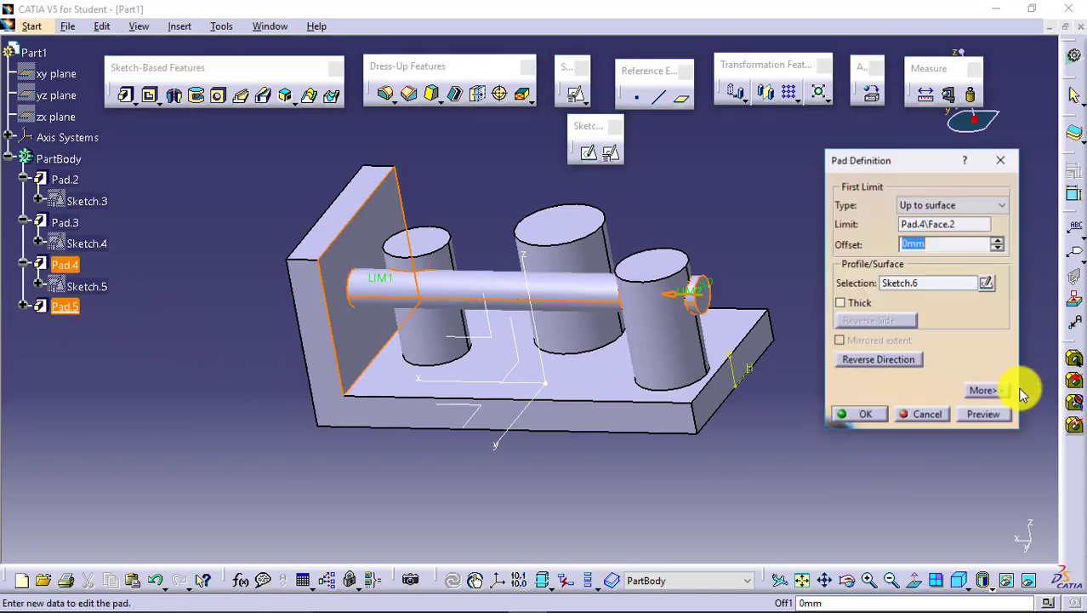
click(982, 389)
click(1023, 205)
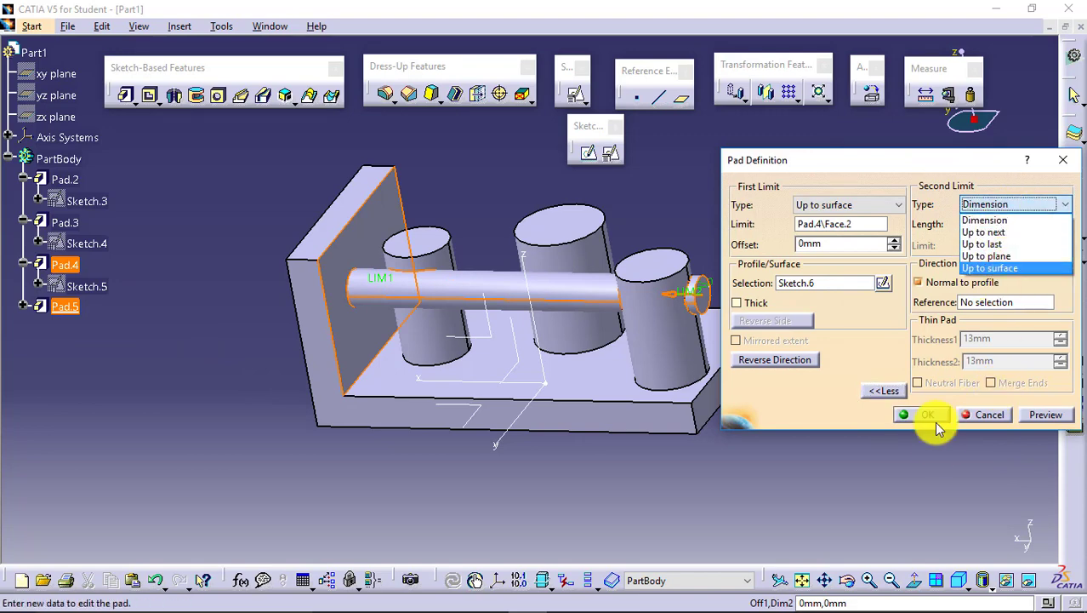
click(972, 410)
click(987, 414)
Step: Review the limit types the Pocket command offers for its first and second limits and leave it without creating a pocket
click(150, 94)
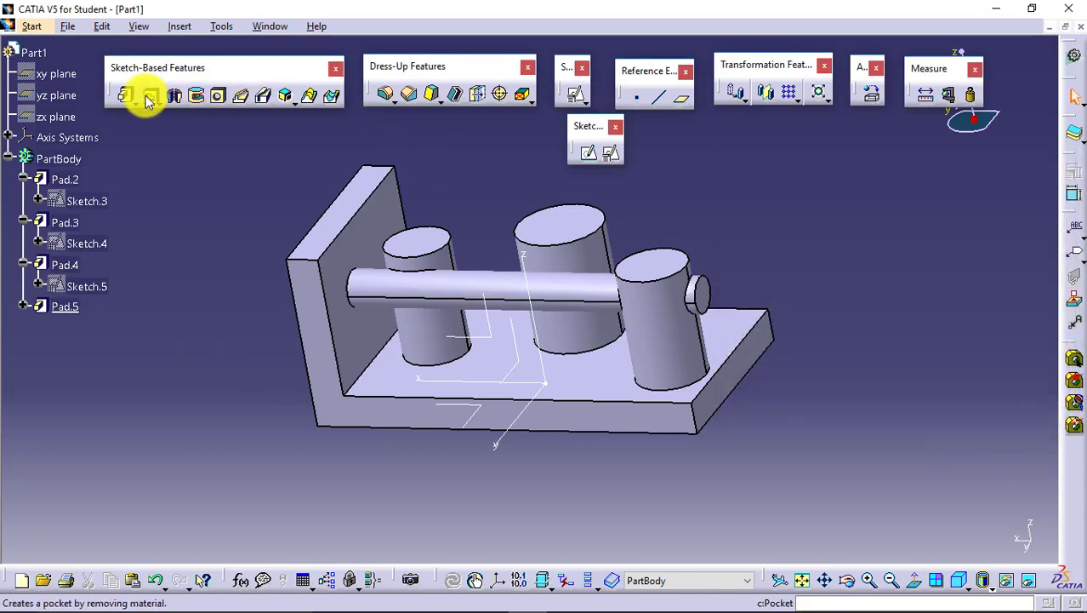
click(953, 208)
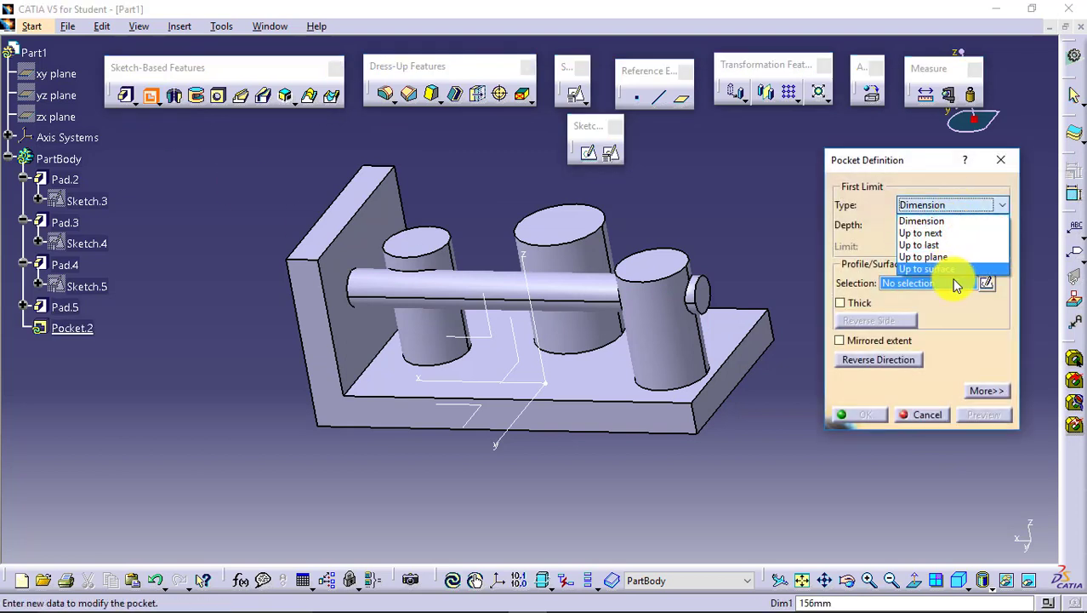
click(985, 390)
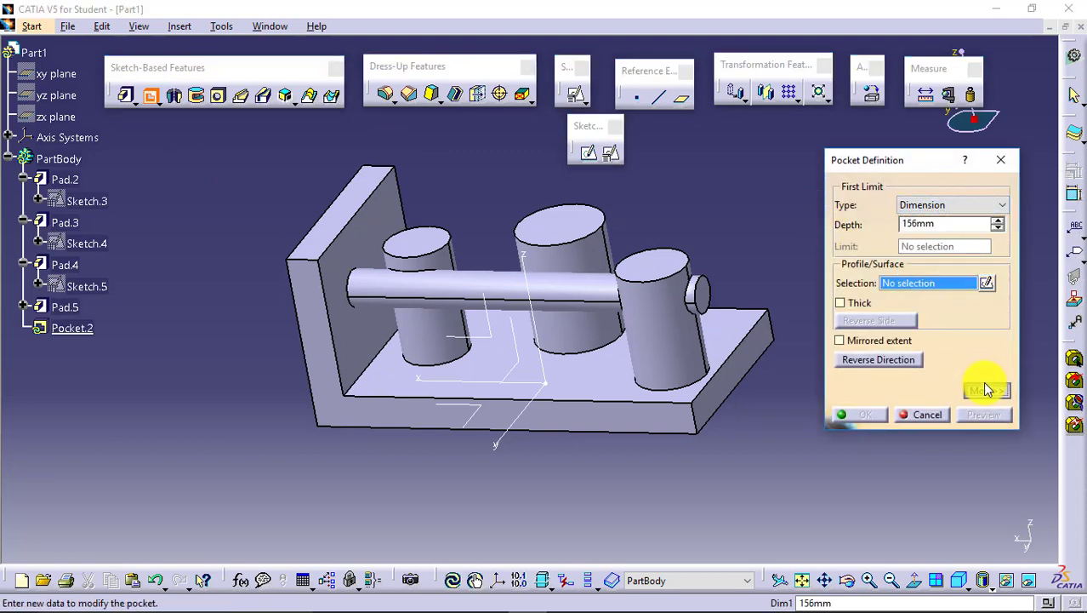
click(985, 389)
click(1012, 204)
click(971, 417)
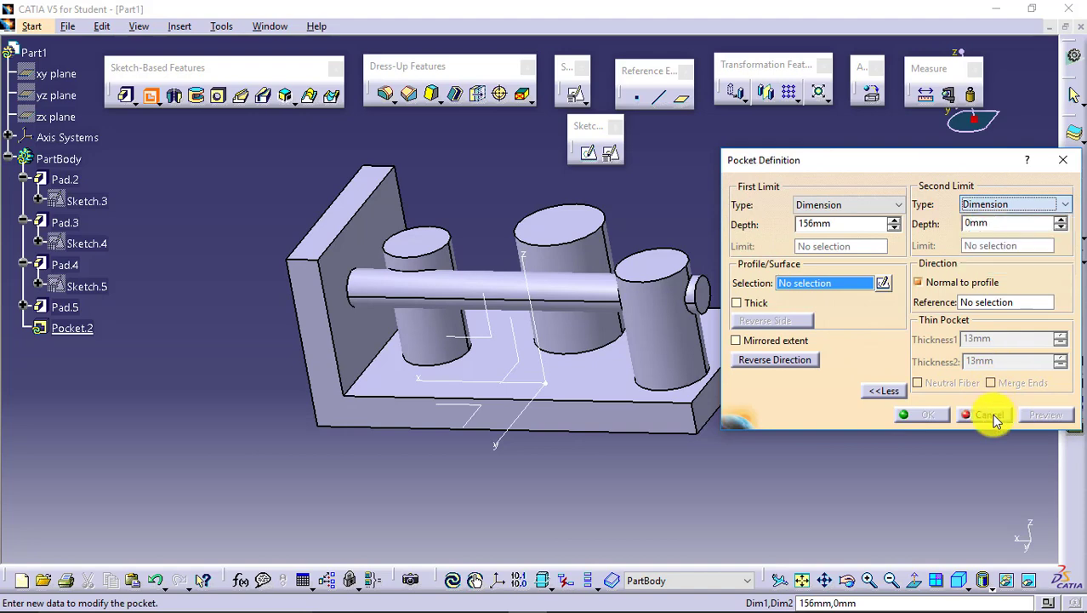
click(978, 417)
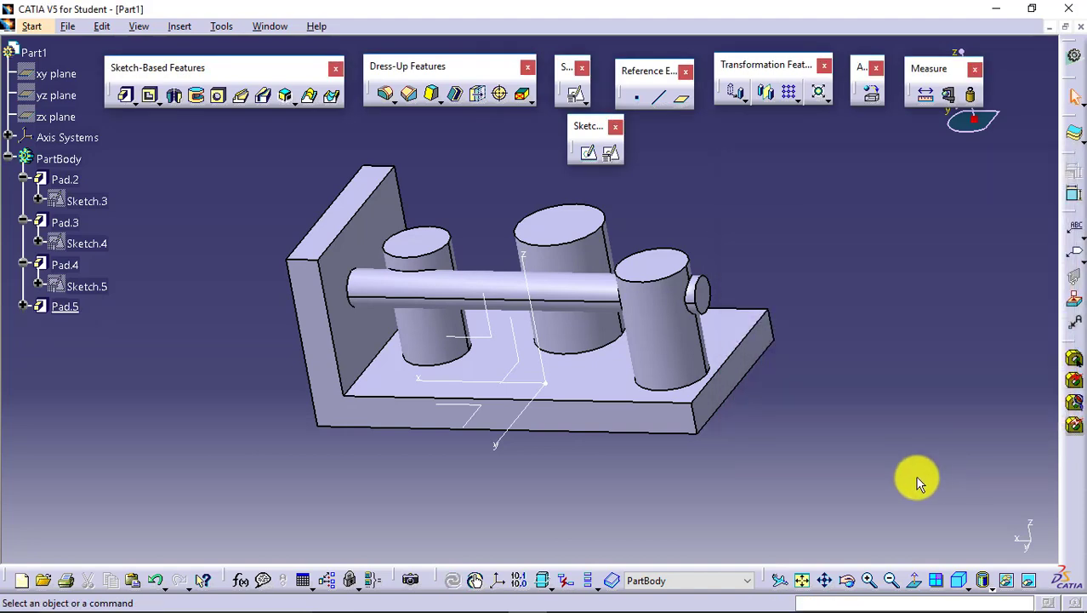